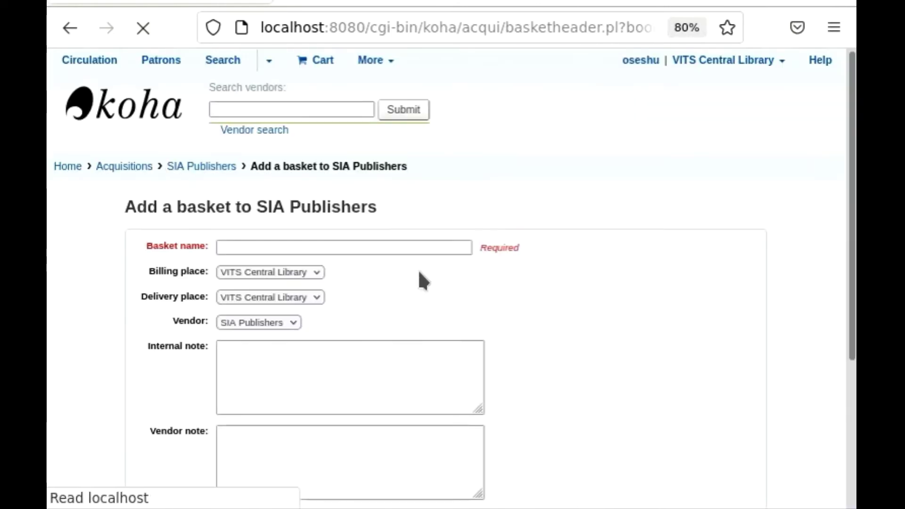
Name the new SIA Publishers basket January 2022 and save it with the default item creation option.
scroll(412, 270, down, 2)
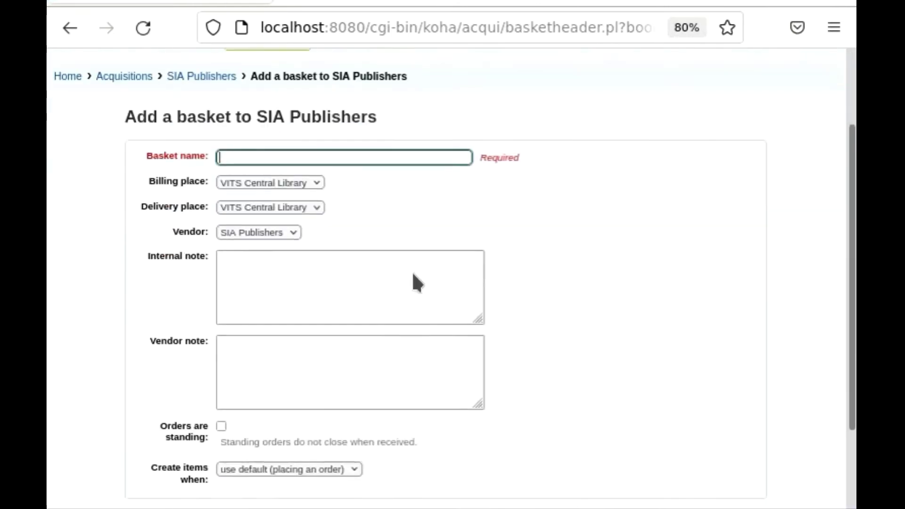
click(288, 157)
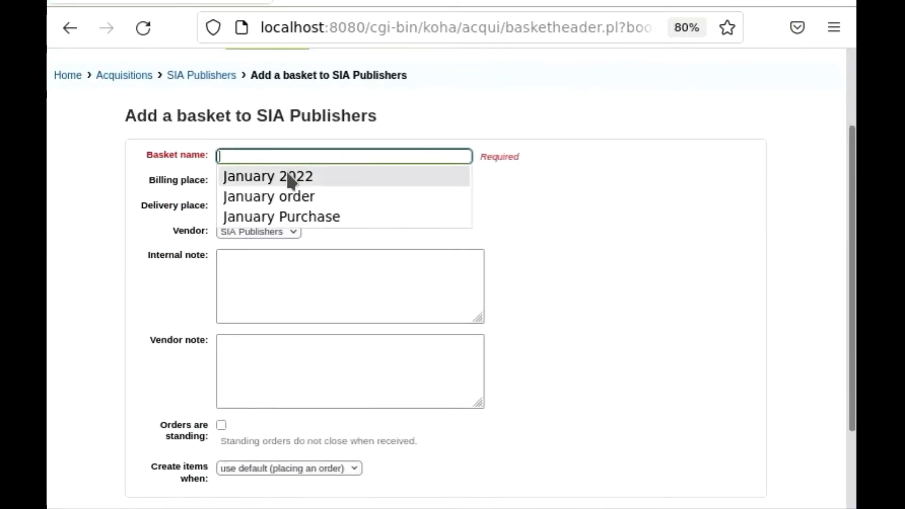
click(290, 177)
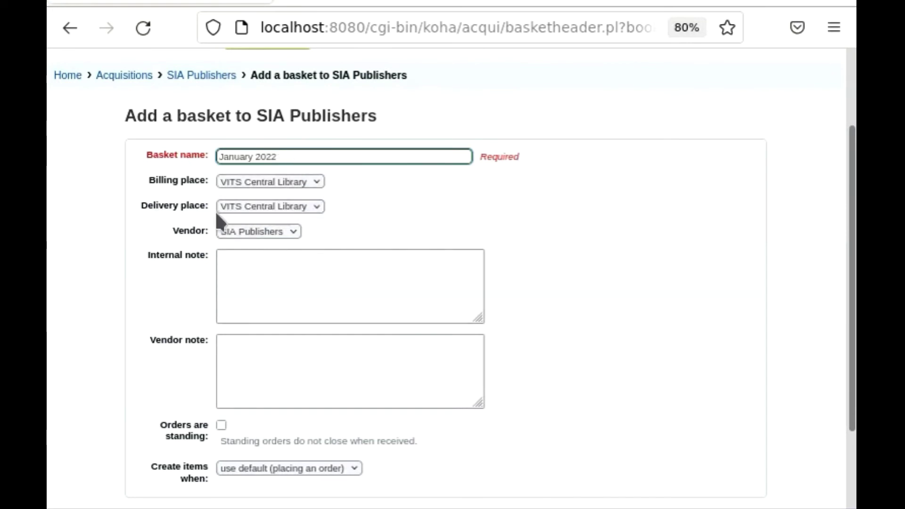
scroll(347, 253, down, 3)
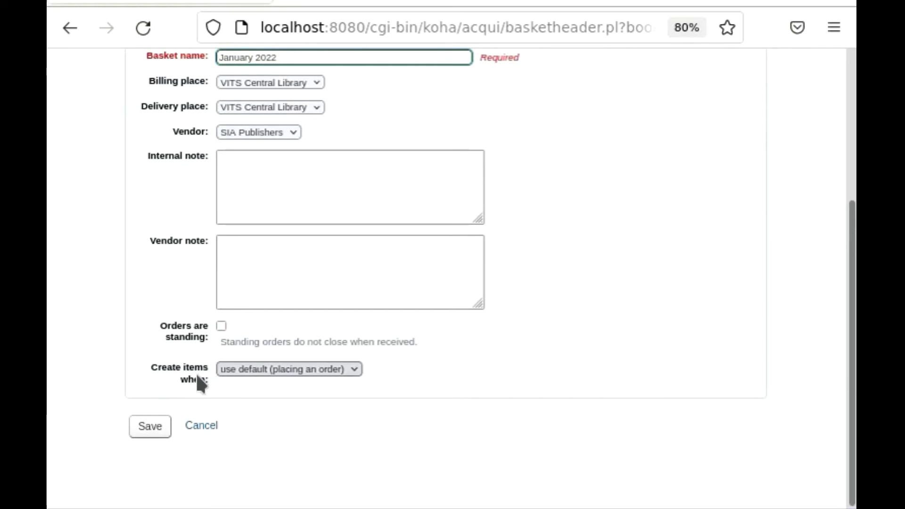
click(298, 370)
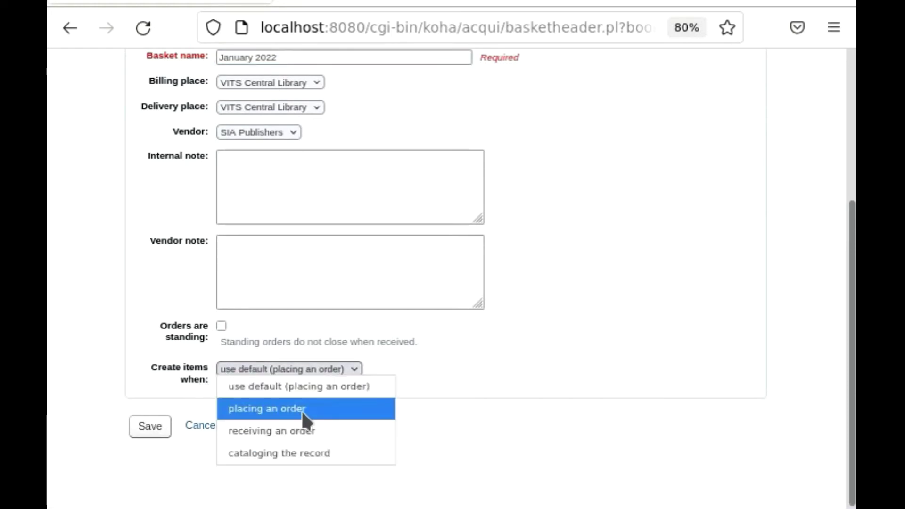
click(312, 369)
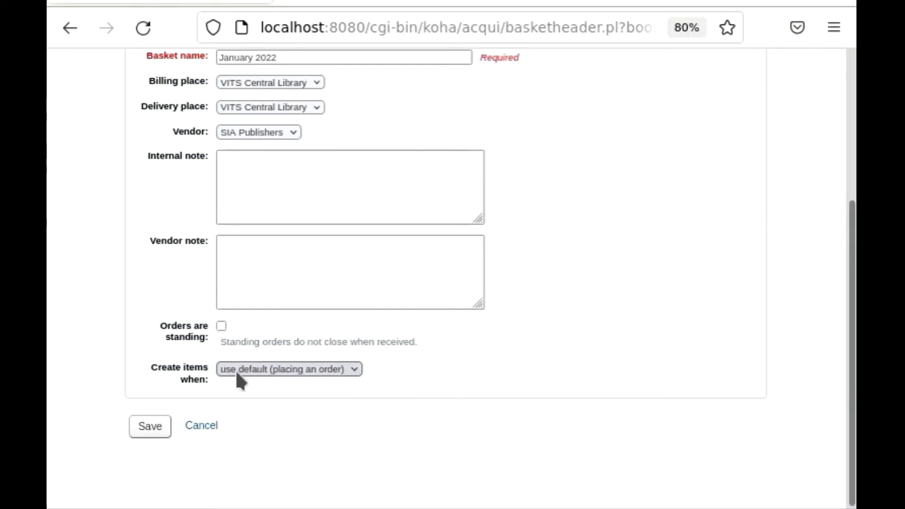
click(148, 427)
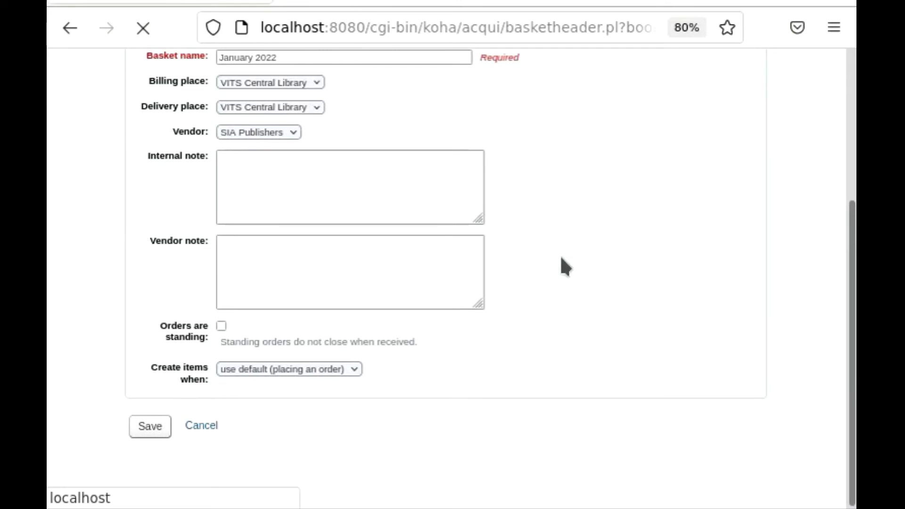
Start adding an order to the January 2022 basket from a new (empty) record.
scroll(564, 266, up, 4)
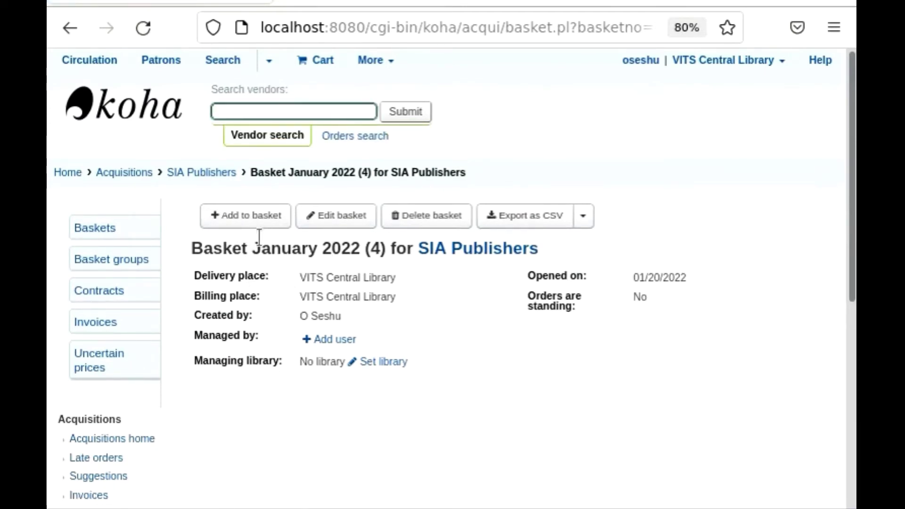
click(254, 220)
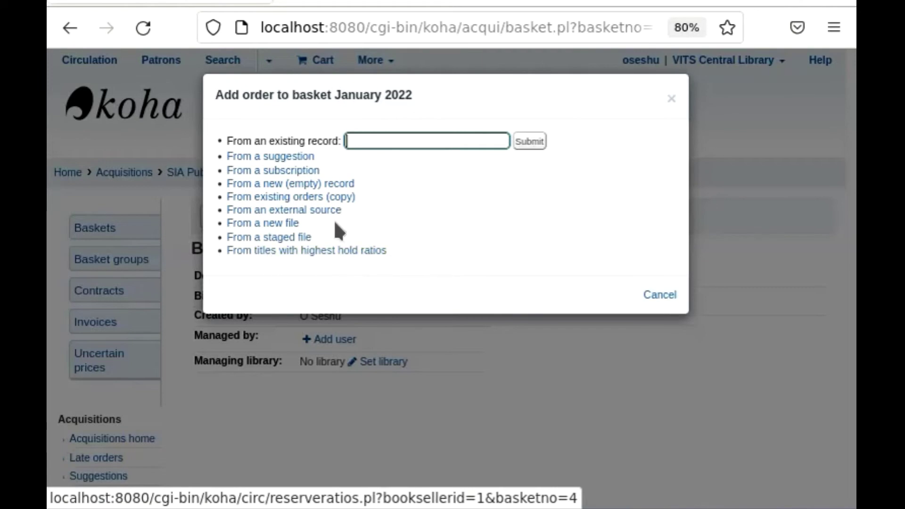
click(313, 184)
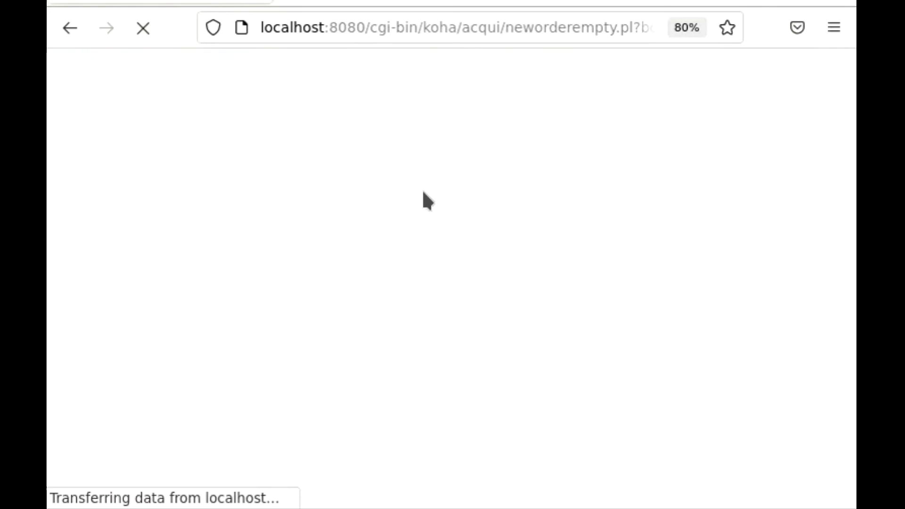
Enter Colon Classification as the title and S.R. Ranganathan as the author in the catalog details.
scroll(448, 340, down, 4)
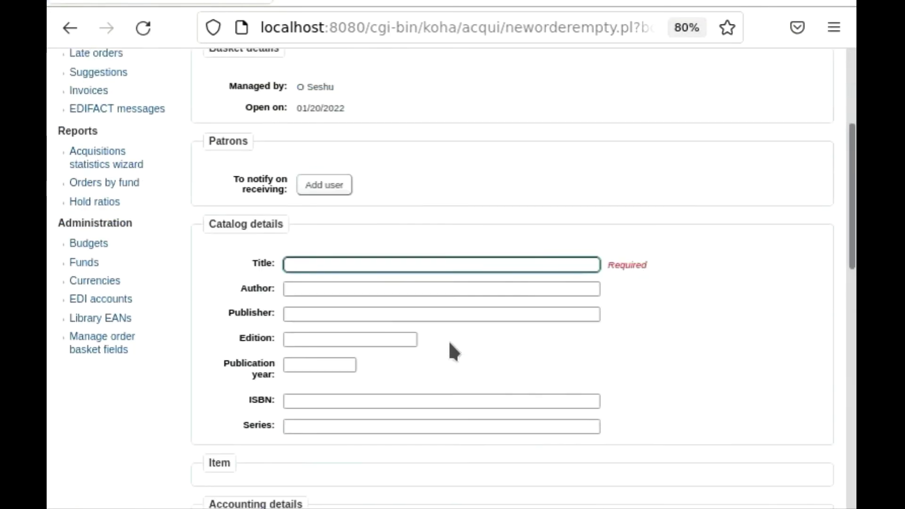
click(327, 264)
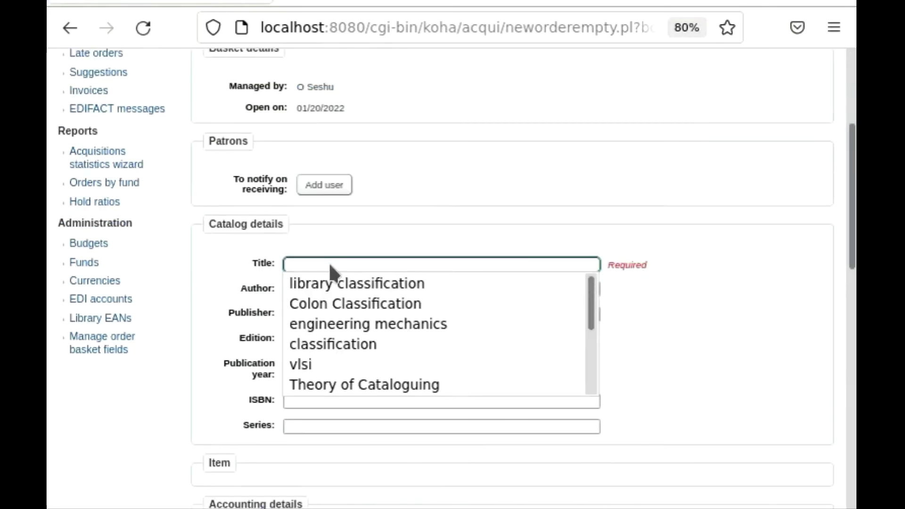
click(333, 307)
click(322, 288)
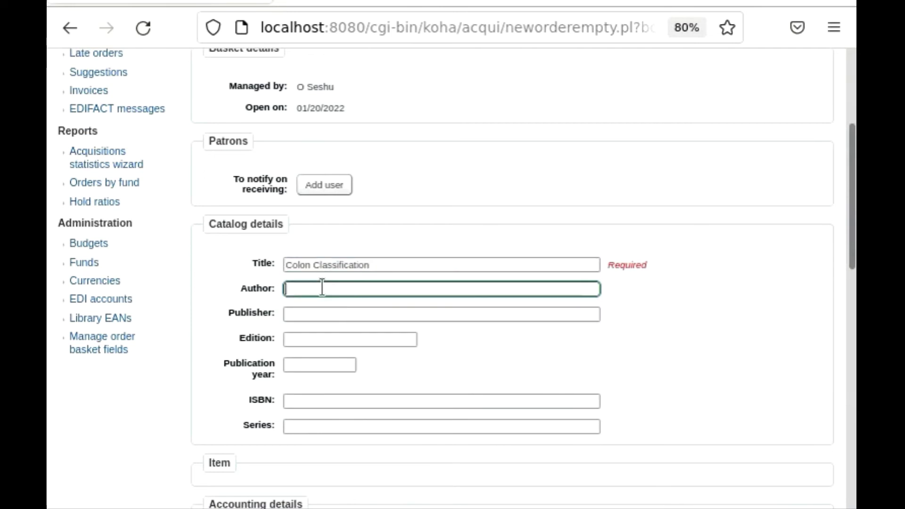
text(S)
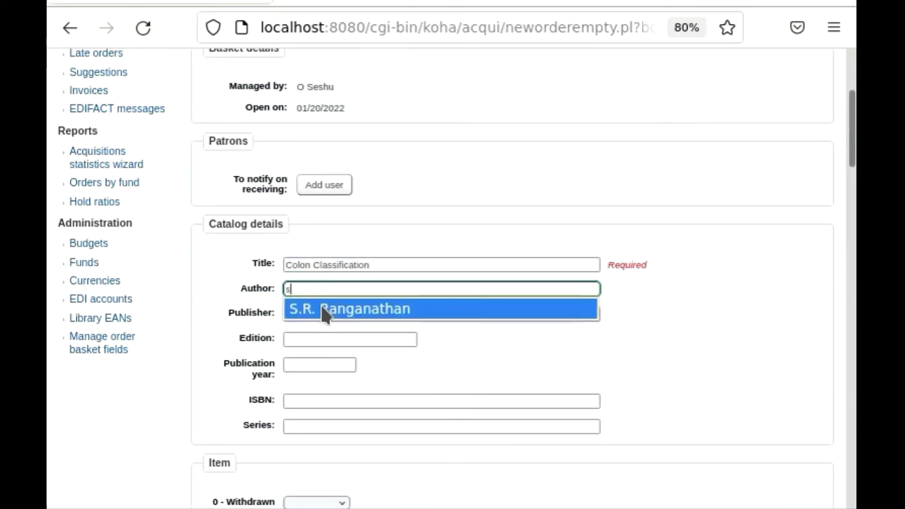
click(323, 310)
Enter Ess Ess as the publisher and 6th as the edition in the catalog details.
click(296, 315)
text(E)
click(308, 335)
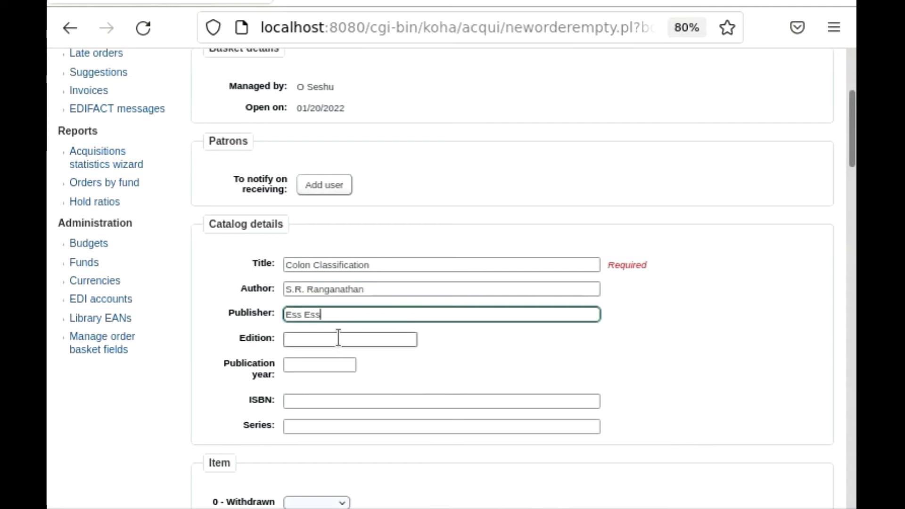
click(315, 337)
text(6)
click(303, 361)
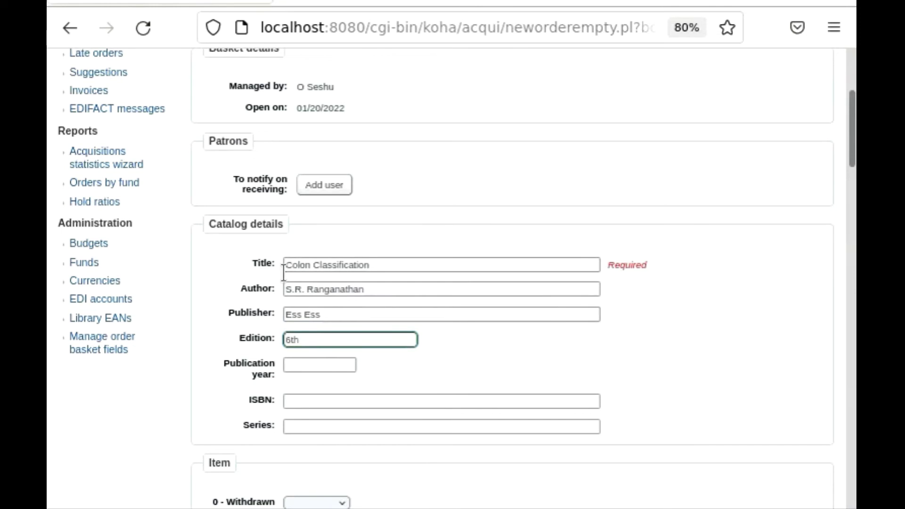
Fill in the normal purchase price in the order's item details.
scroll(351, 325, down, 2)
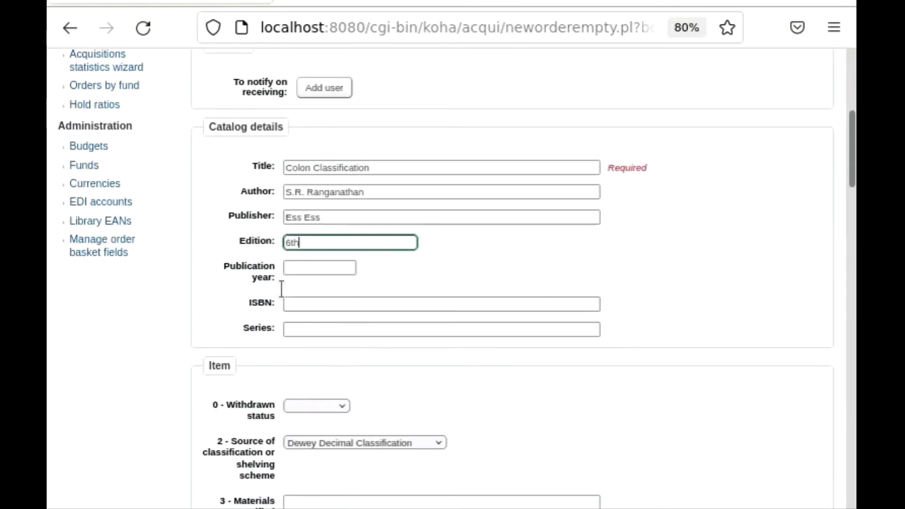
scroll(313, 352, down, 4)
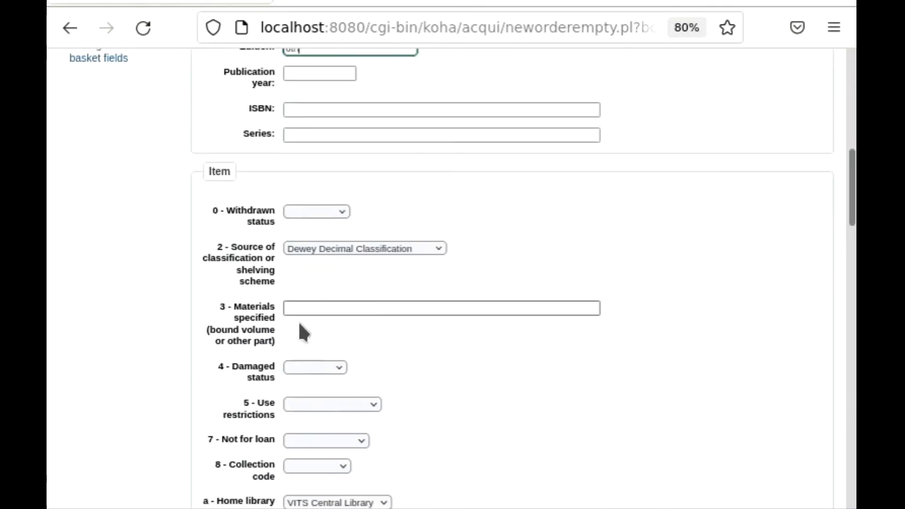
scroll(307, 329, down, 4)
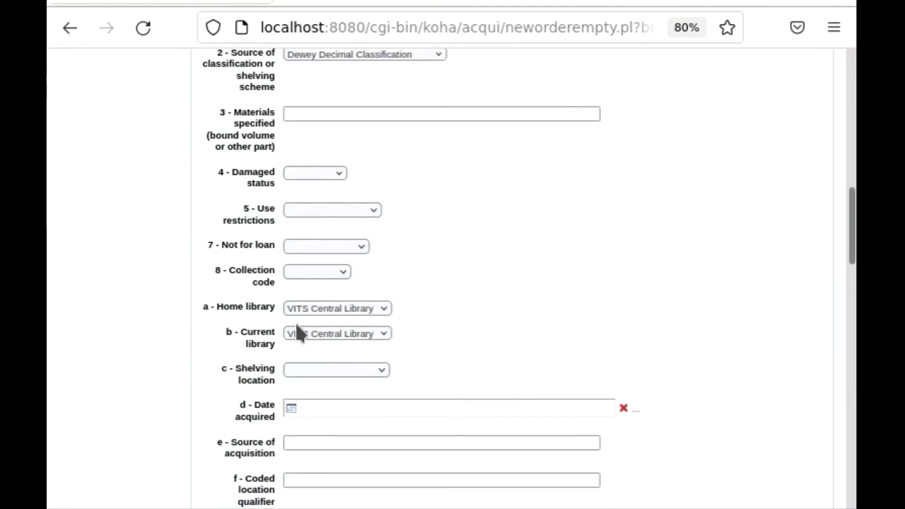
scroll(297, 330, down, 2)
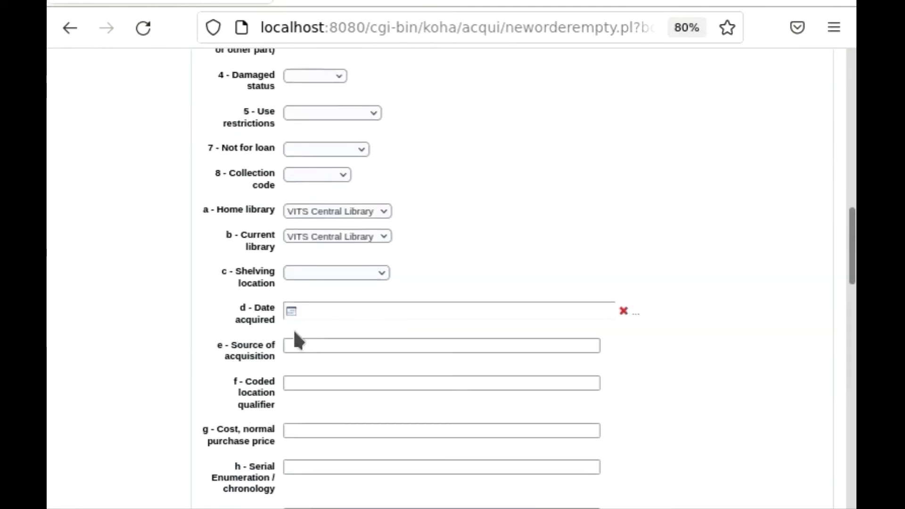
scroll(300, 351, down, 4)
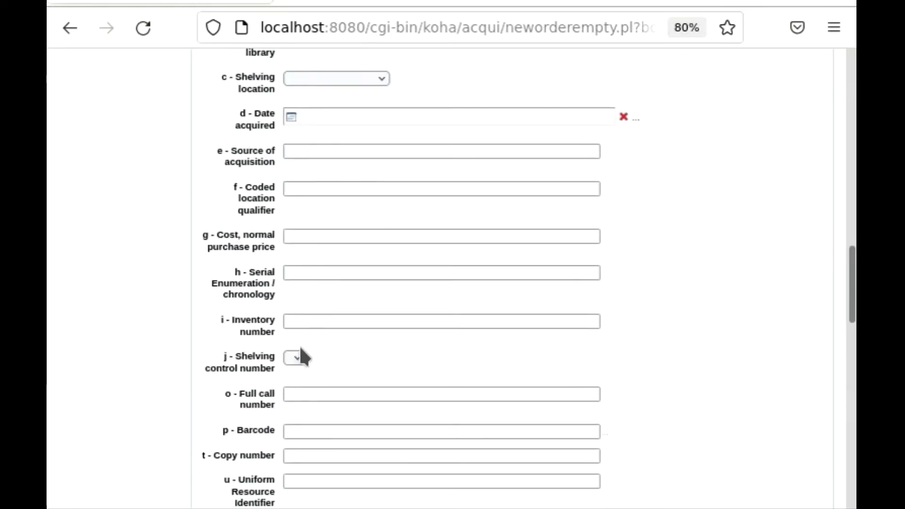
scroll(299, 301, down, 2)
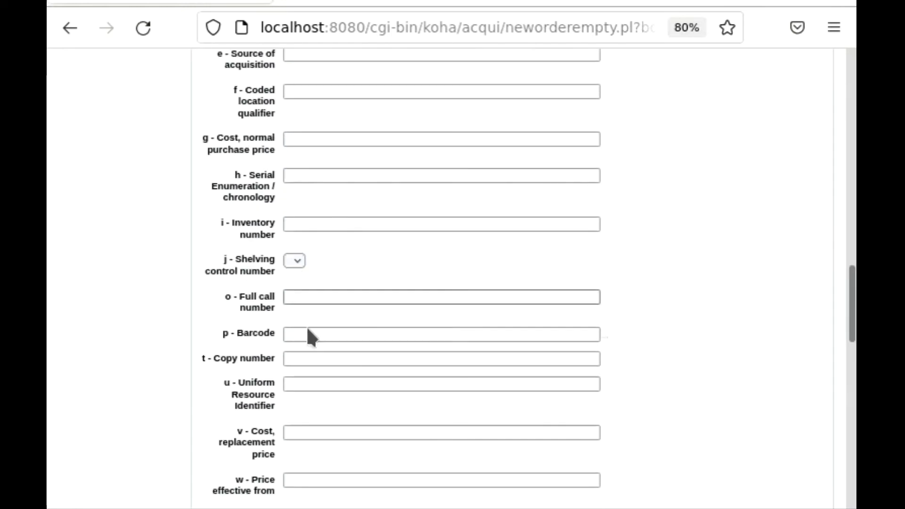
scroll(316, 326, down, 2)
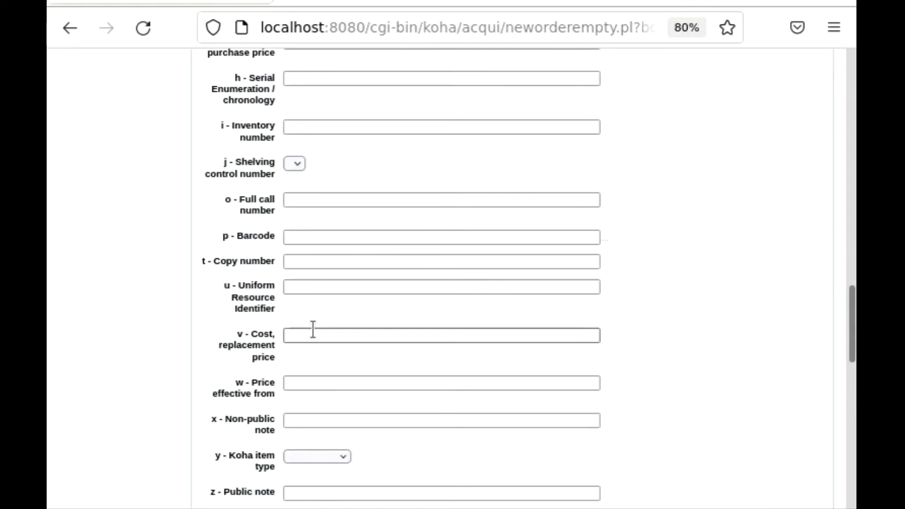
scroll(314, 329, down, 2)
scroll(310, 312, up, 6)
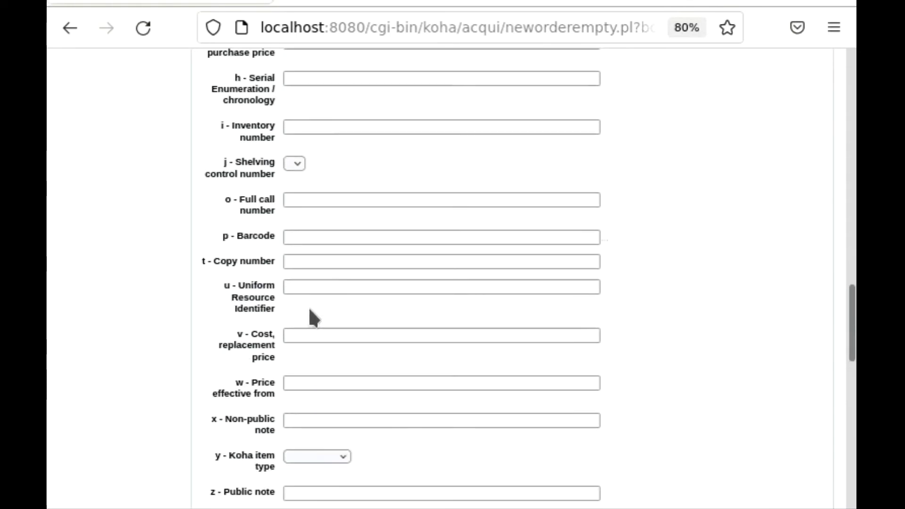
click(310, 237)
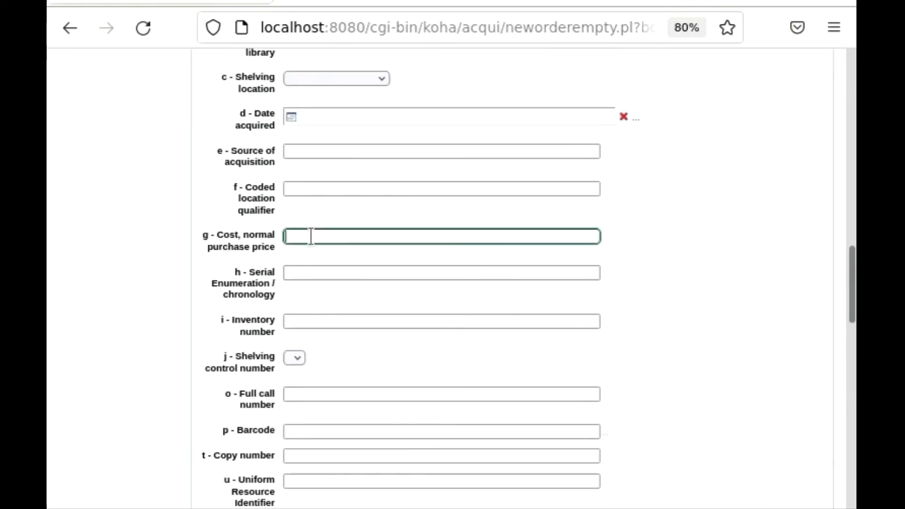
text(3)
click(306, 250)
Set the Koha item type of the ordered item to Books.
scroll(320, 307, down, 4)
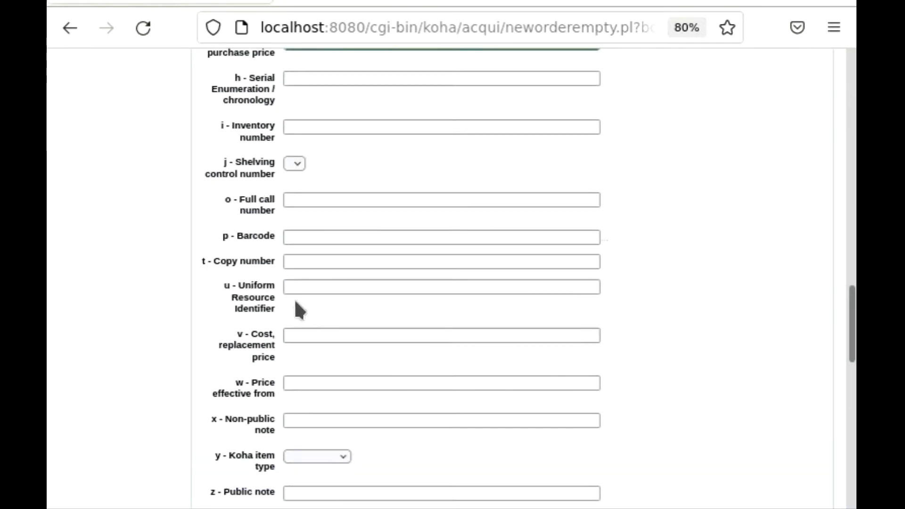
scroll(319, 333, down, 4)
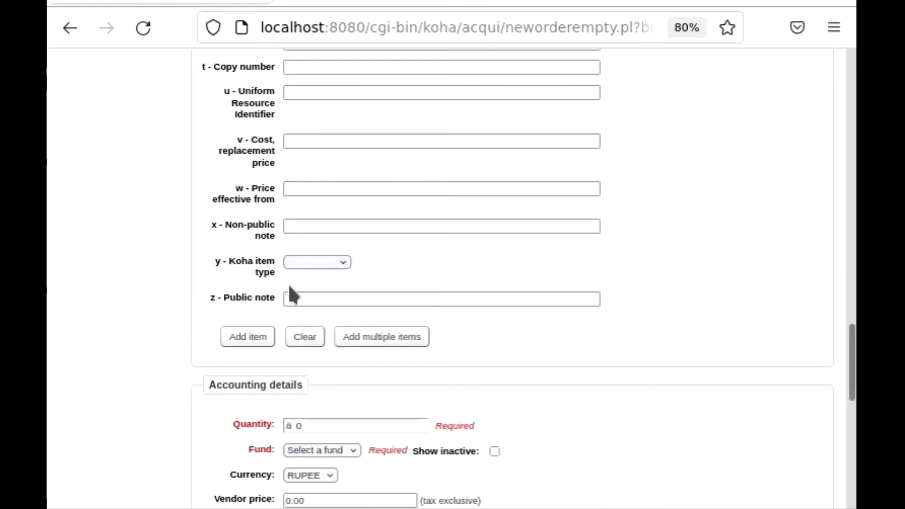
click(342, 263)
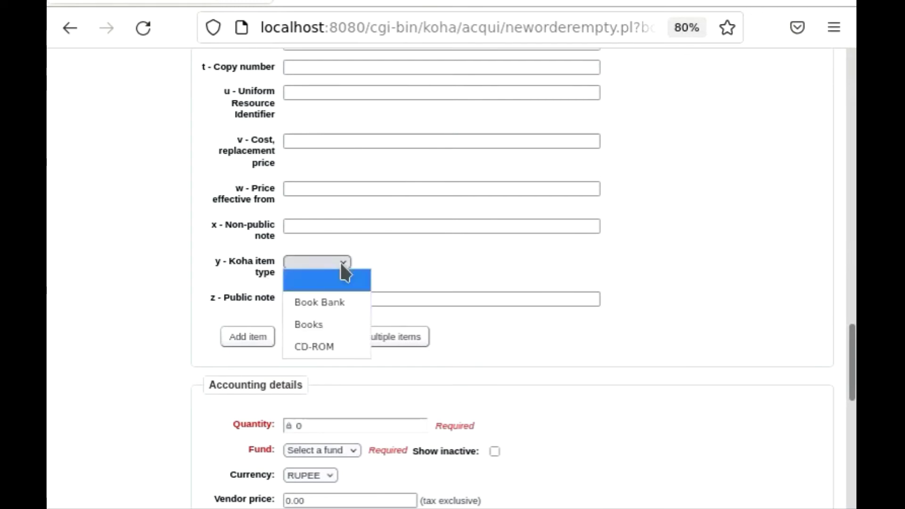
click(319, 326)
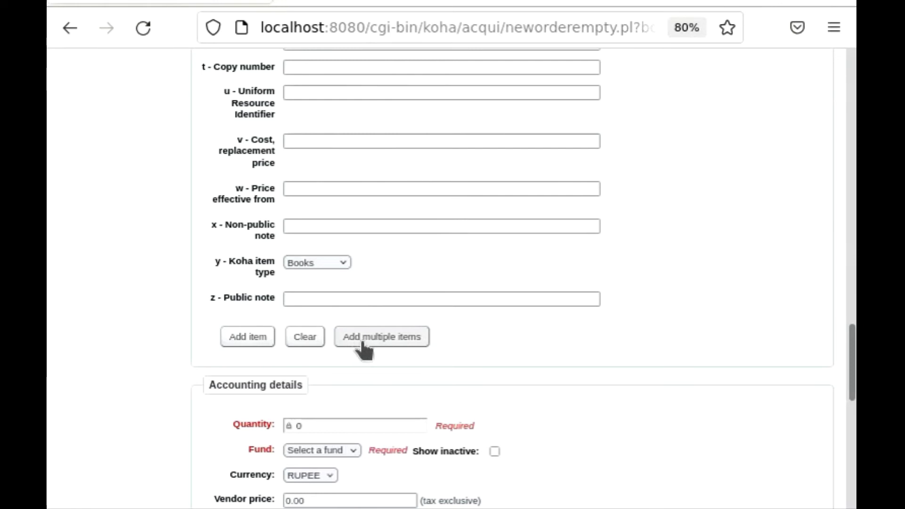
Choose the Books fund in the order's accounting details.
scroll(360, 349, down, 3)
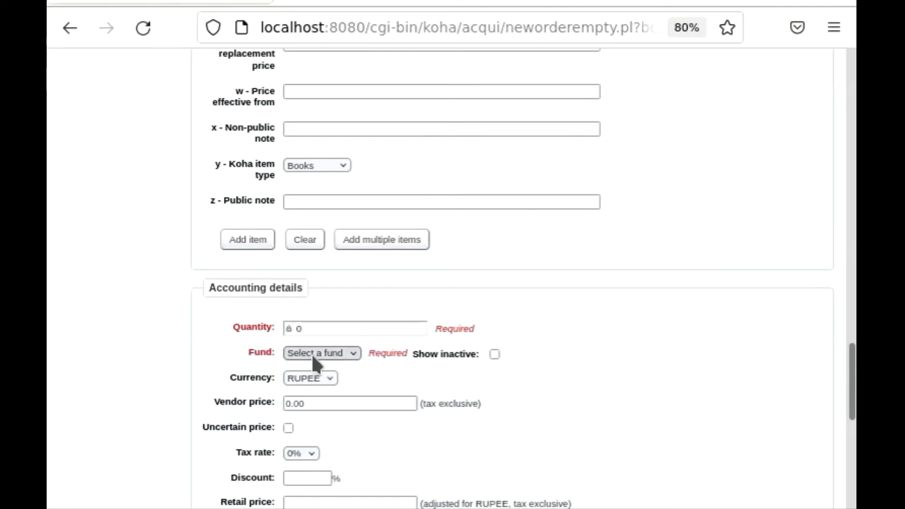
click(344, 351)
click(315, 391)
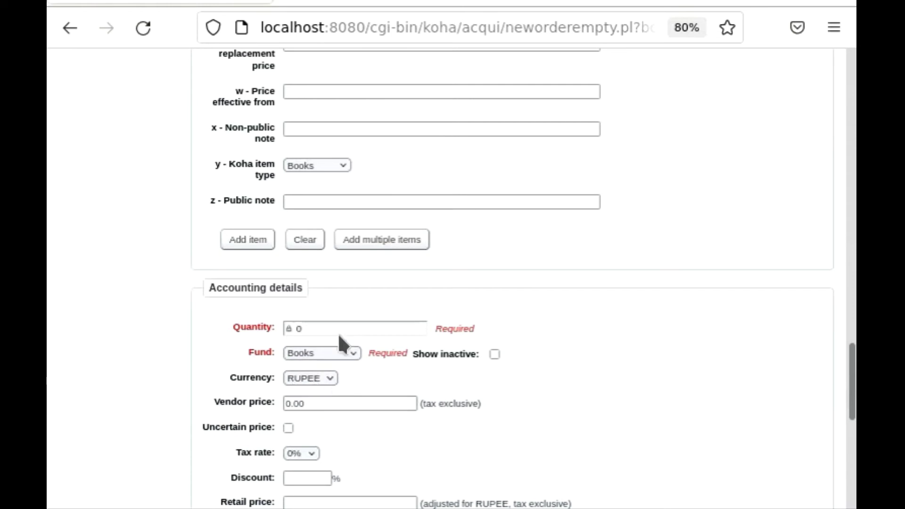
Add multiple items to the order, specifying 2 copies.
scroll(331, 349, down, 2)
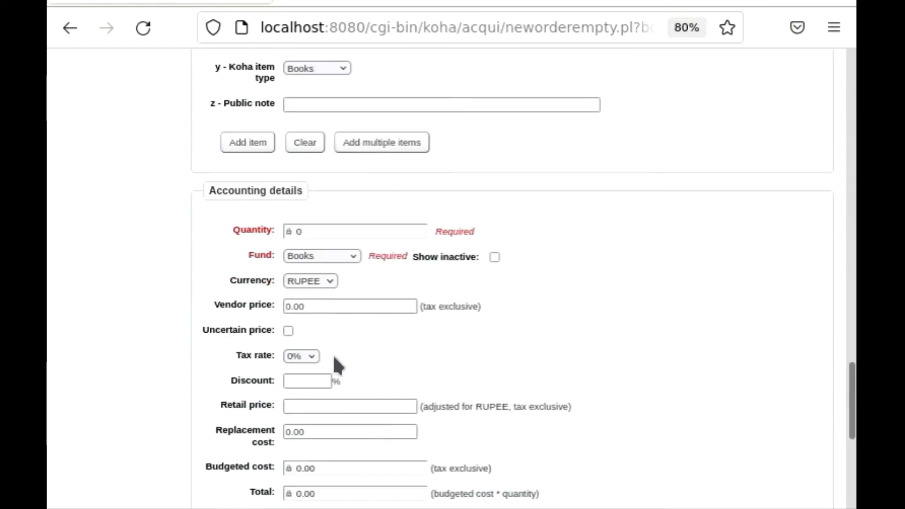
click(370, 150)
click(461, 143)
text(2)
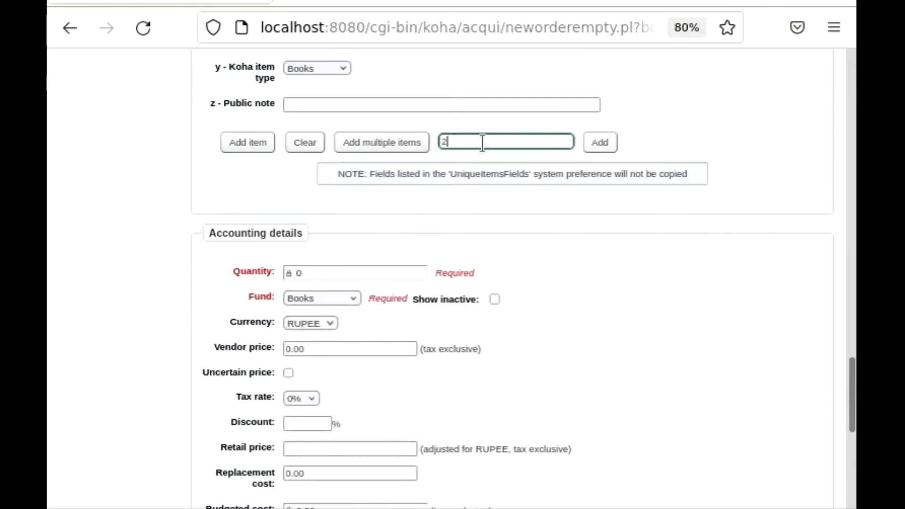
click(597, 145)
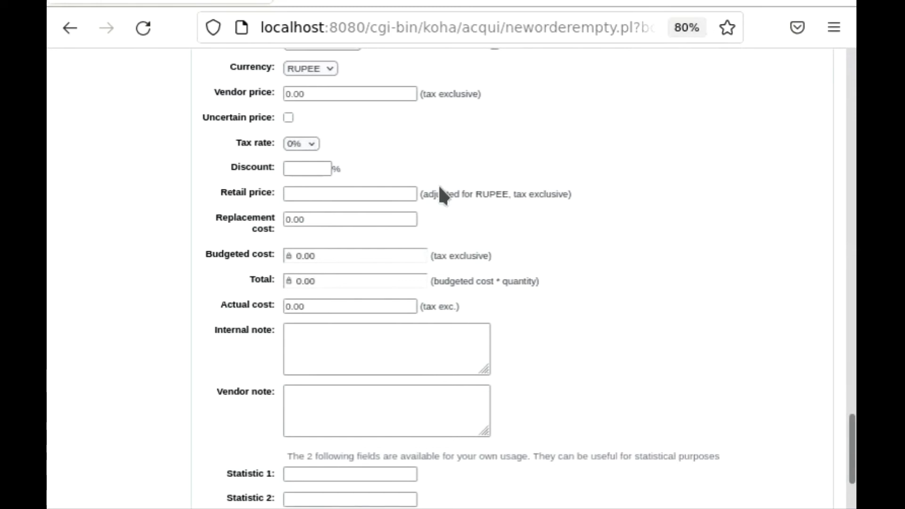
scroll(440, 184, up, 2)
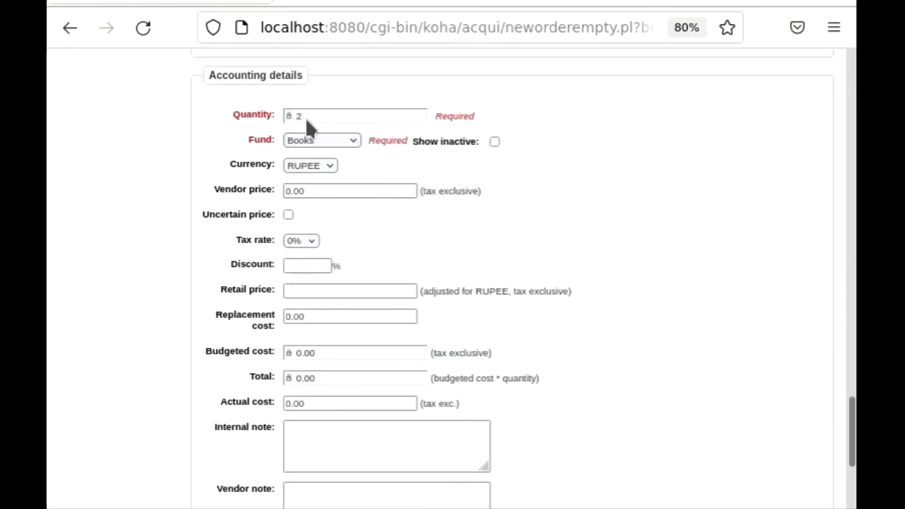
Set the vendor price to 335.00 in the order's accounting details.
scroll(436, 146, up, 4)
scroll(415, 227, down, 4)
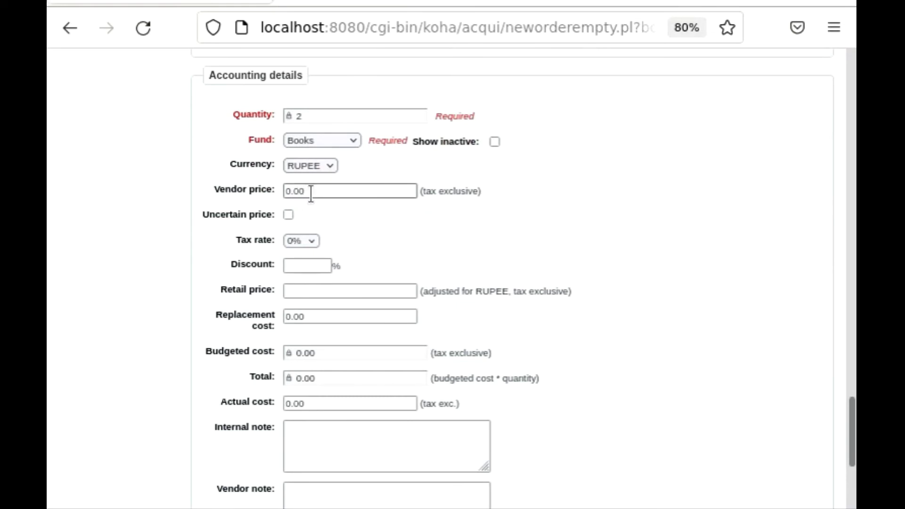
click(287, 192)
drag(287, 192, 281, 194)
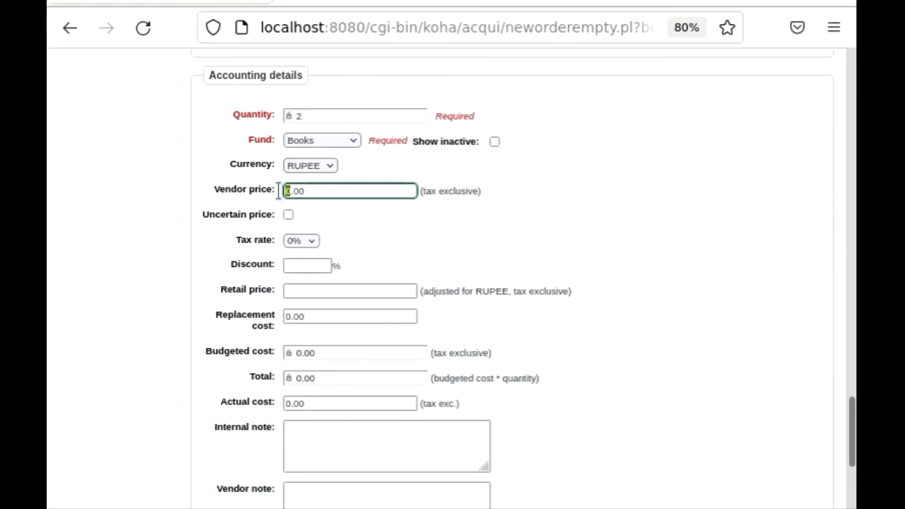
text(335)
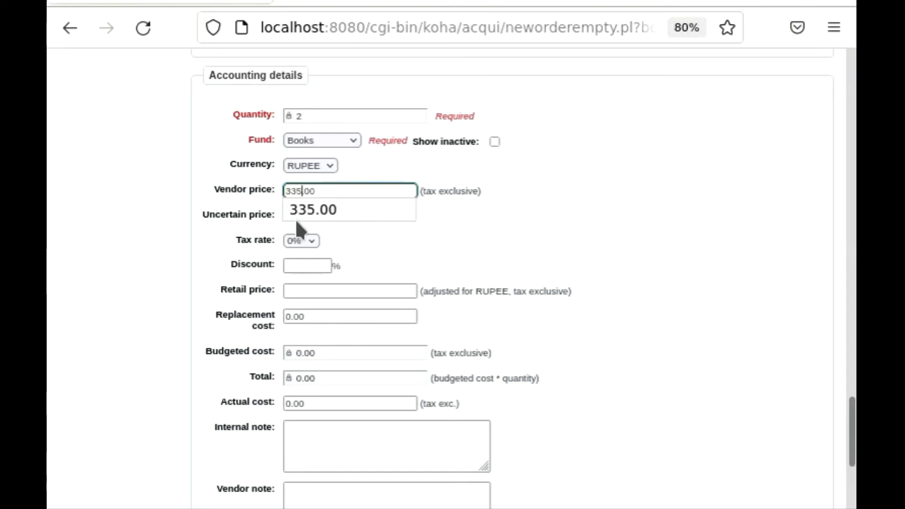
click(300, 208)
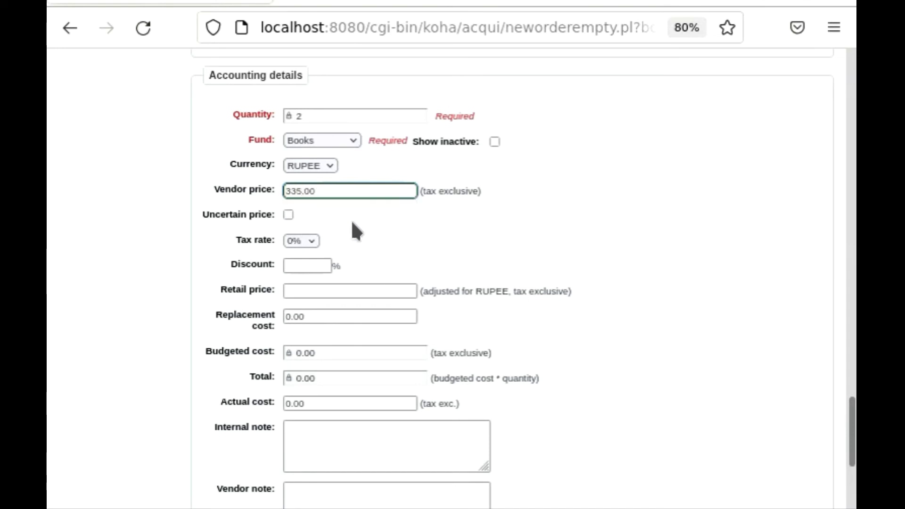
Apply a 15% discount to the order and let the dependent costs recalculate.
scroll(354, 231, down, 2)
click(305, 170)
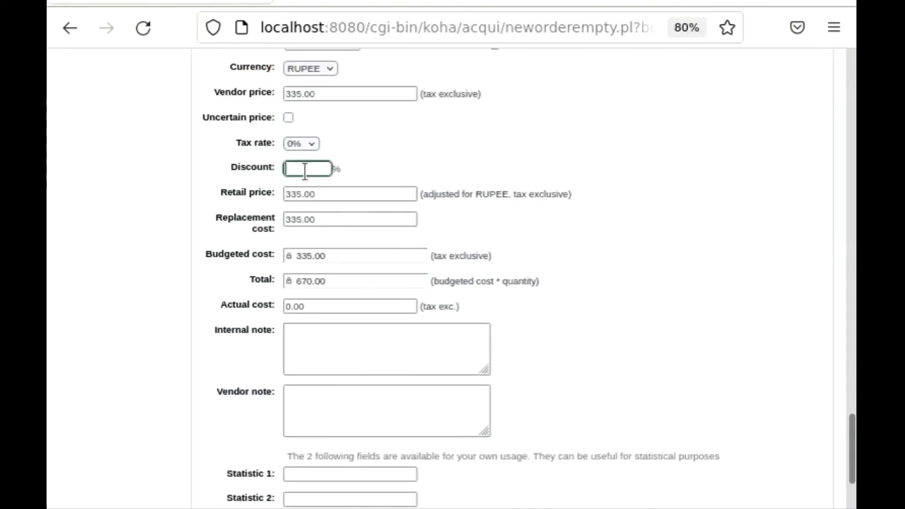
text(15)
scroll(324, 282, down, 3)
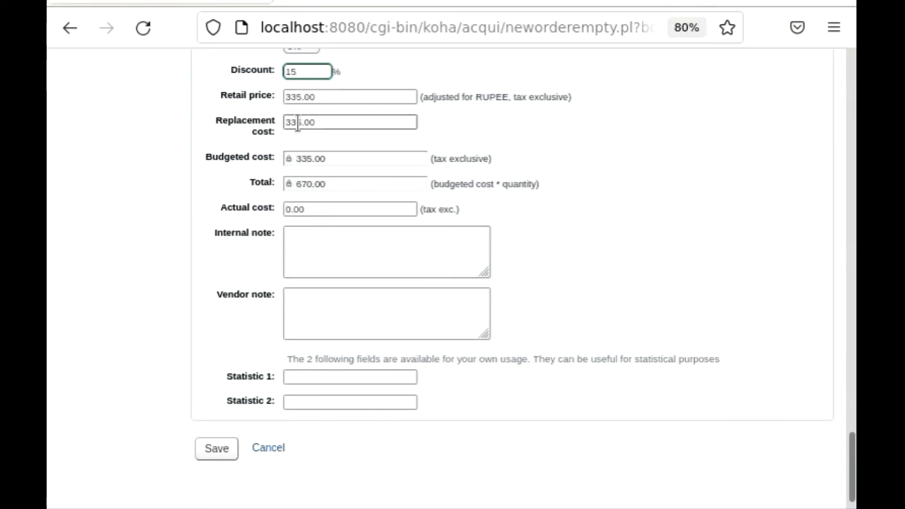
click(314, 96)
click(324, 122)
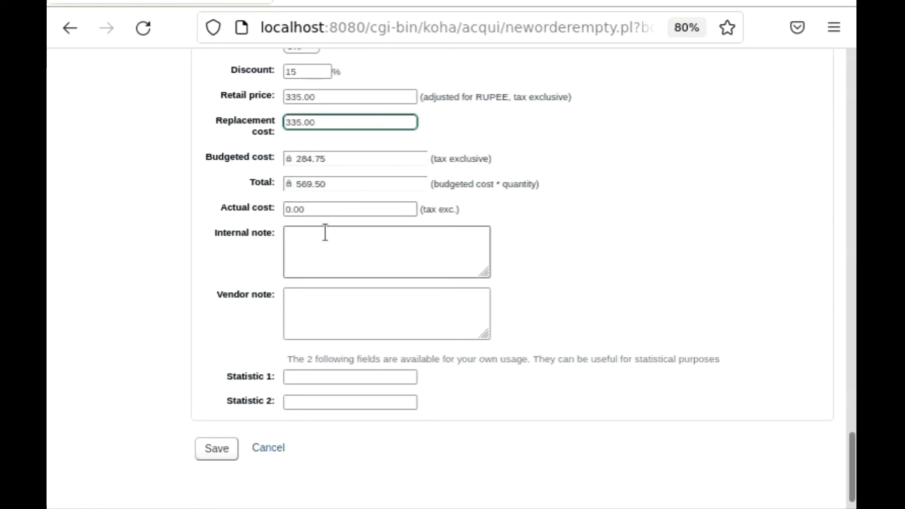
Save the Colon Classification order to the basket, leaving the actual cost and notes at their defaults.
scroll(323, 234, down, 1)
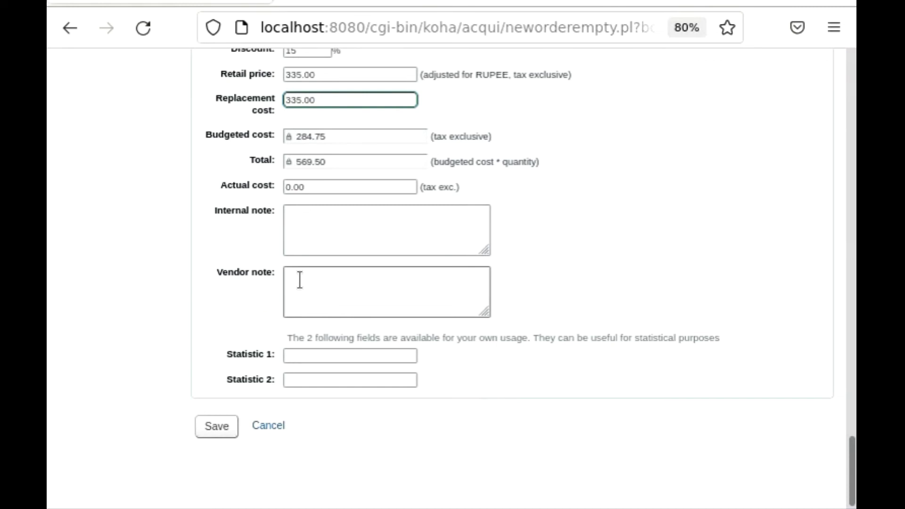
click(317, 187)
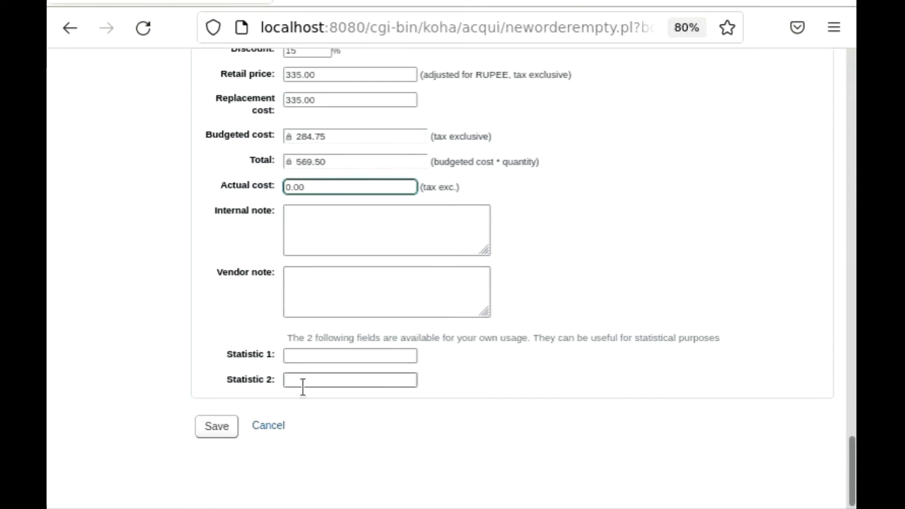
click(216, 426)
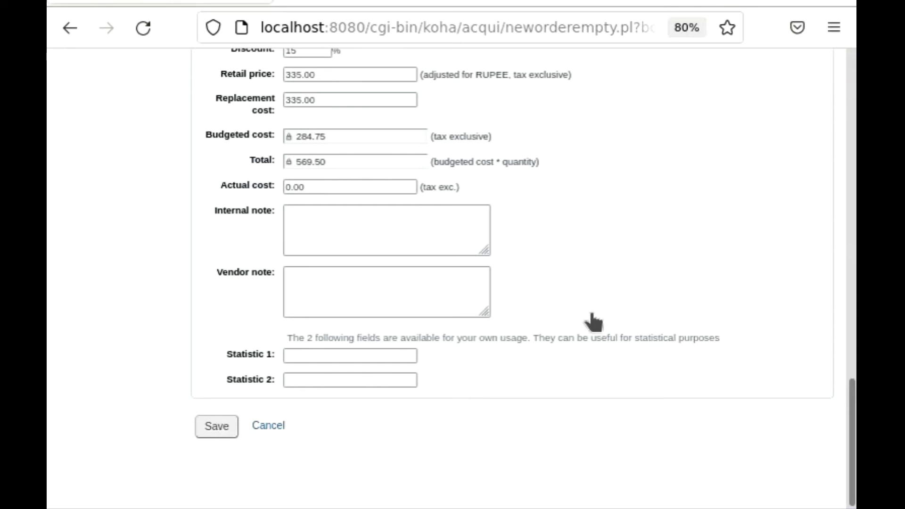
click(217, 435)
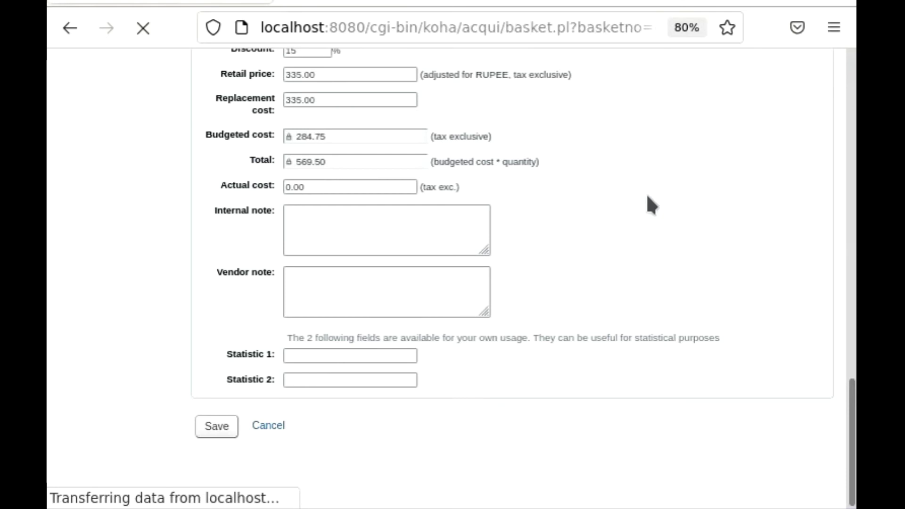
Review the order line in the January 2022 basket for SIA Publishers and close the basket.
scroll(615, 236, down, 2)
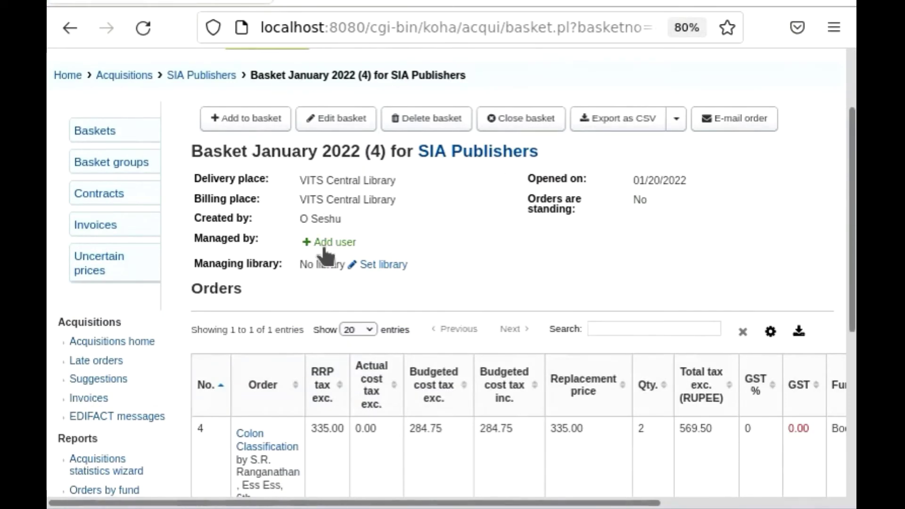
scroll(323, 243, down, 4)
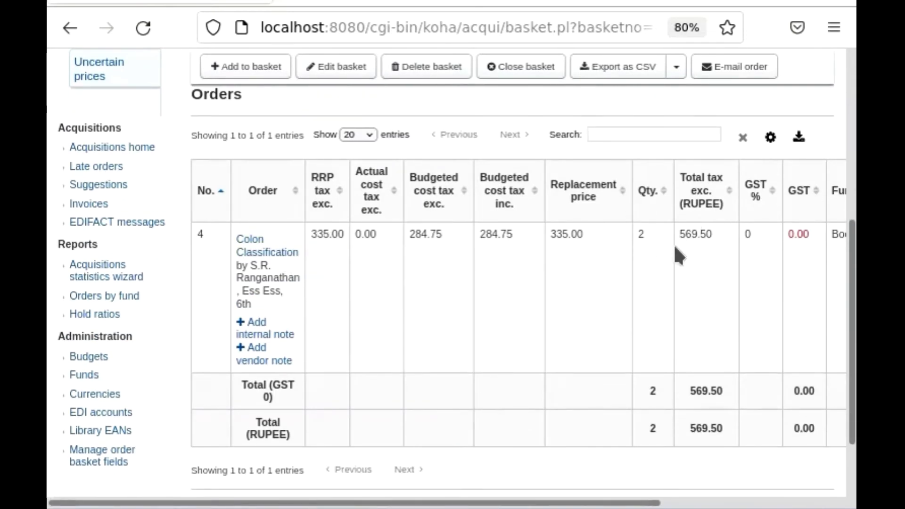
drag(636, 503, 824, 500)
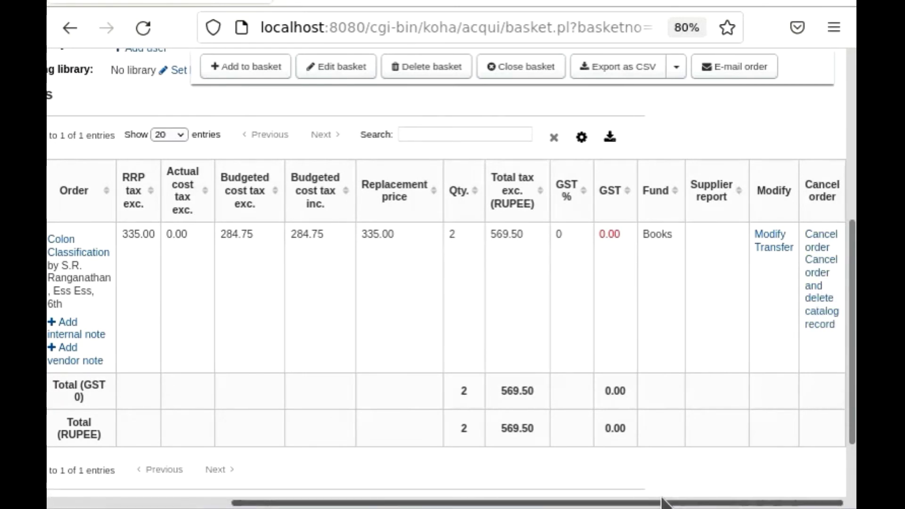
drag(642, 501, 509, 504)
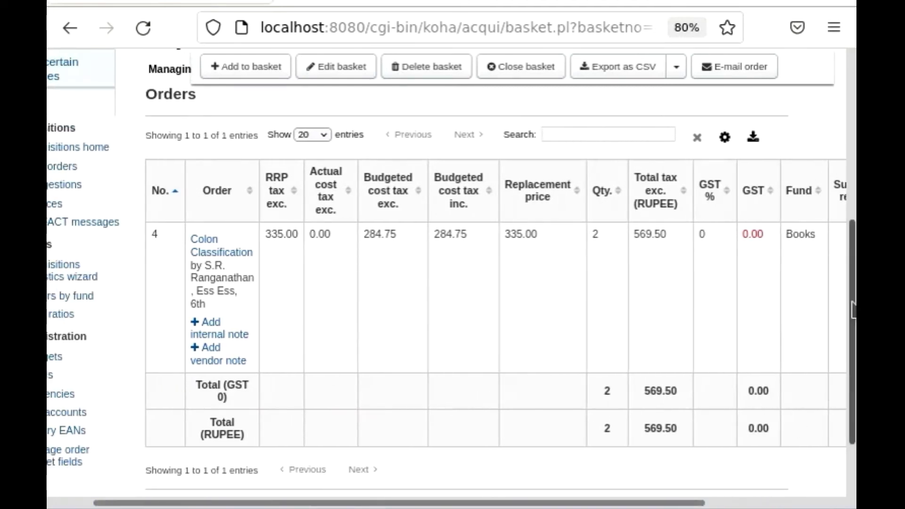
scroll(701, 202, up, 2)
scroll(700, 202, up, 4)
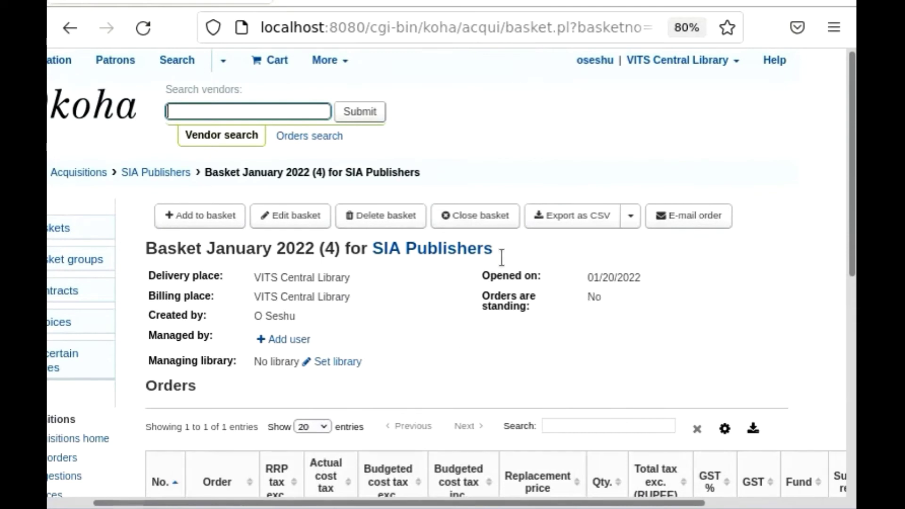
click(471, 219)
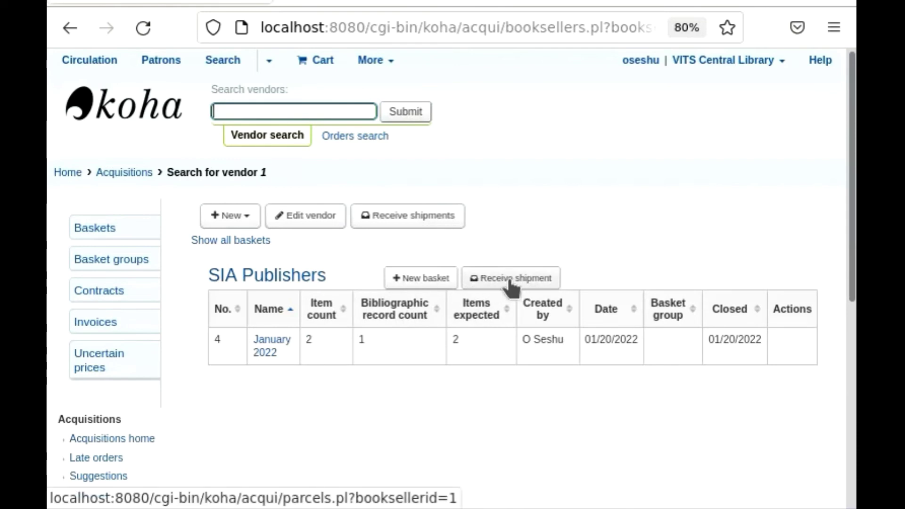
Start receiving a new shipment from SIA Publishers and enter 650 as the vendor invoice.
click(520, 283)
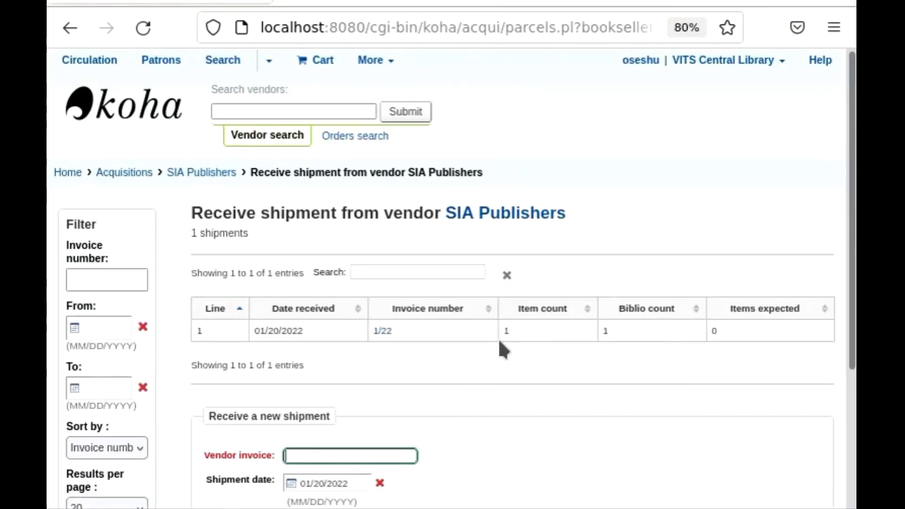
scroll(500, 347, down, 3)
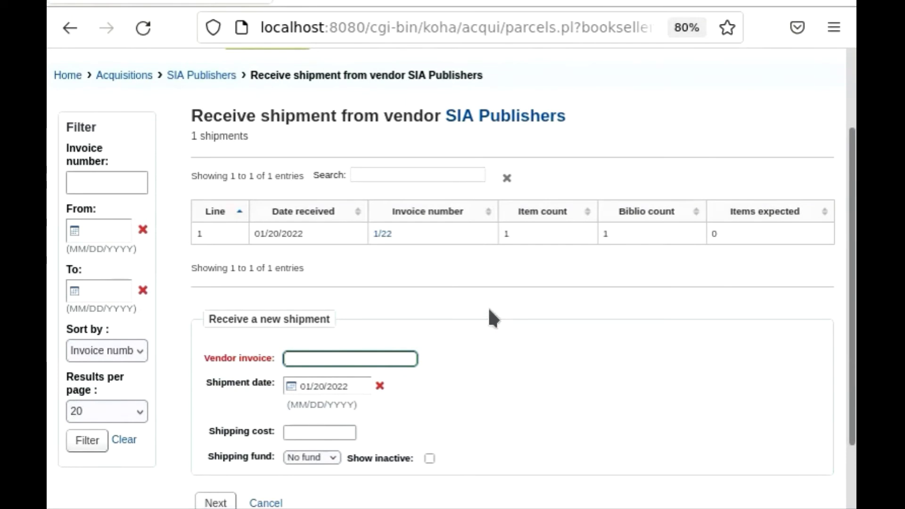
scroll(489, 312, down, 3)
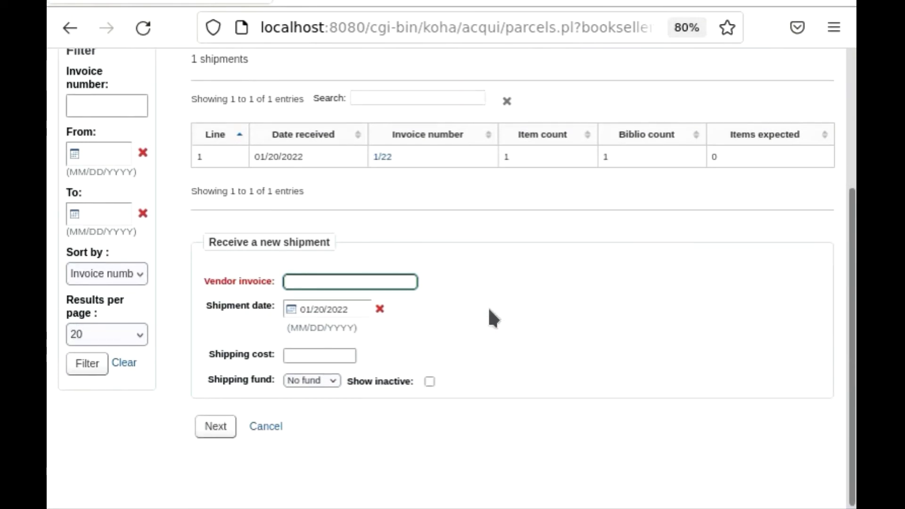
click(326, 281)
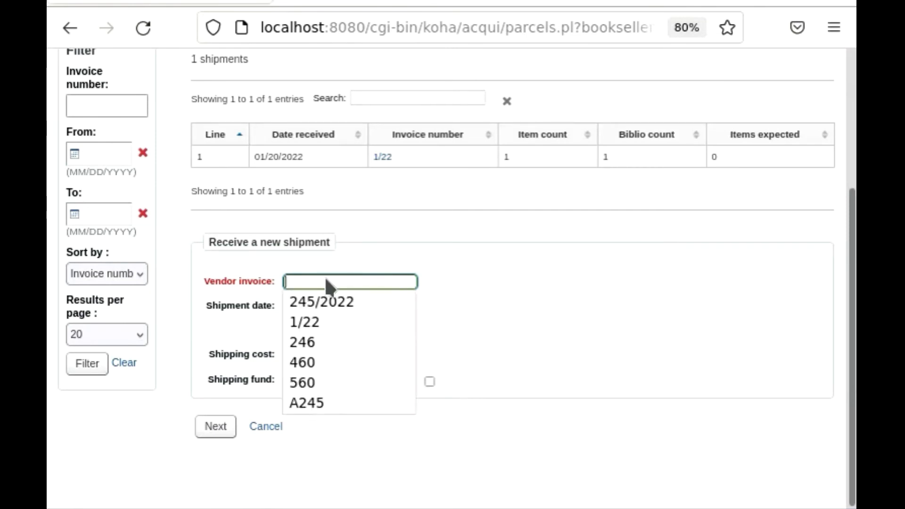
text(650)
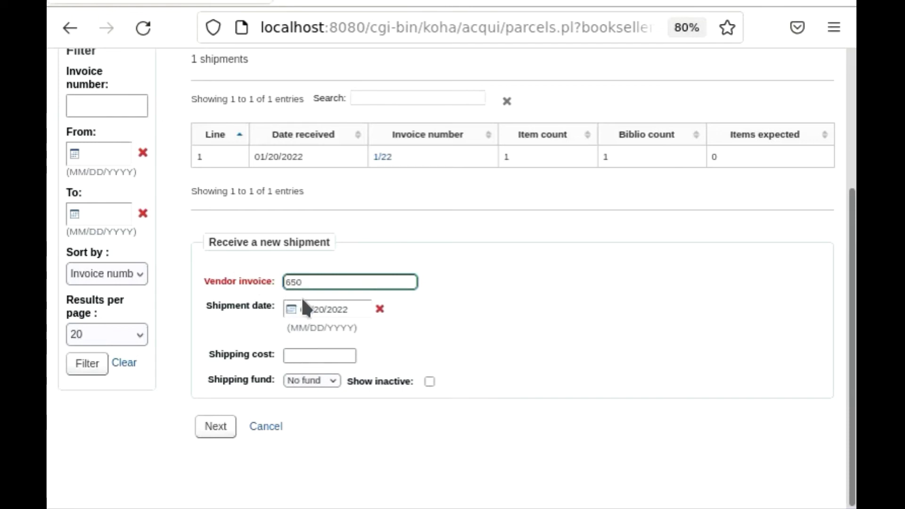
Set the shipping fund to Books without a shipping cost and continue to the pending orders.
click(298, 356)
click(324, 378)
click(313, 419)
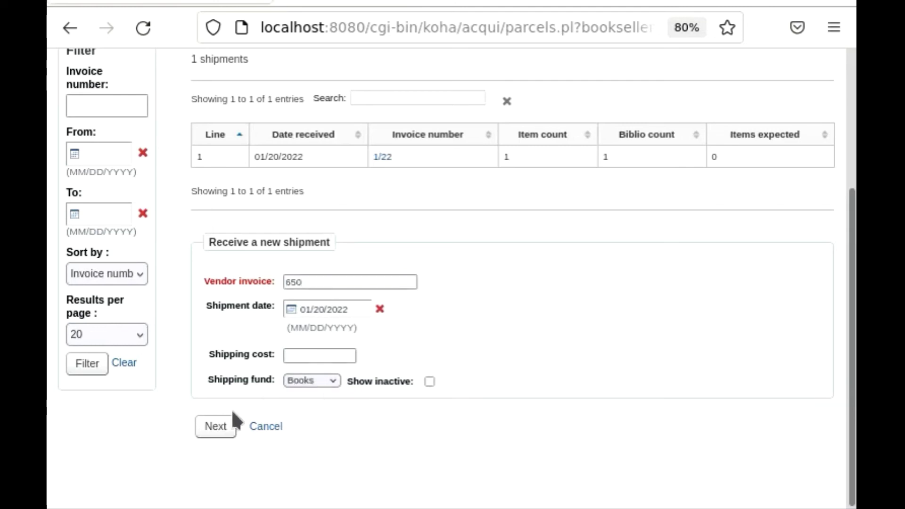
click(214, 426)
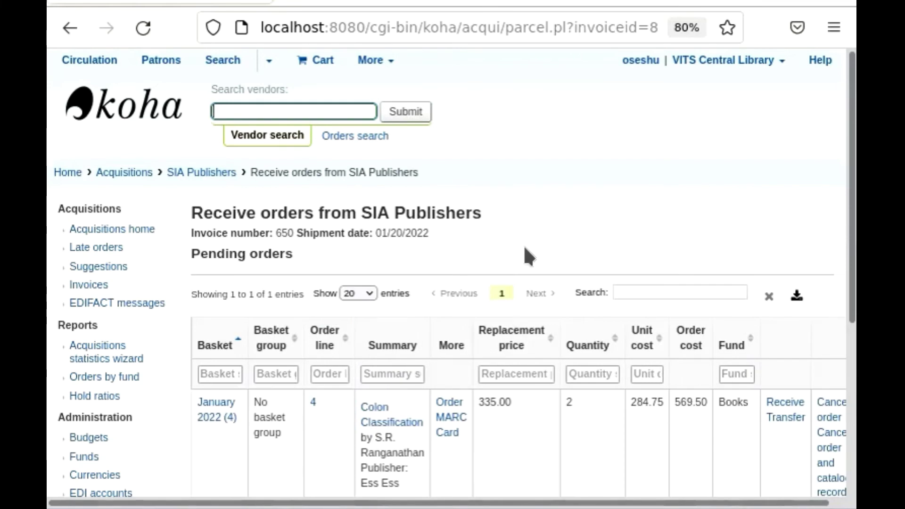
Open the pending Colon Classification order from the January 2022 basket for receiving.
scroll(524, 248, down, 2)
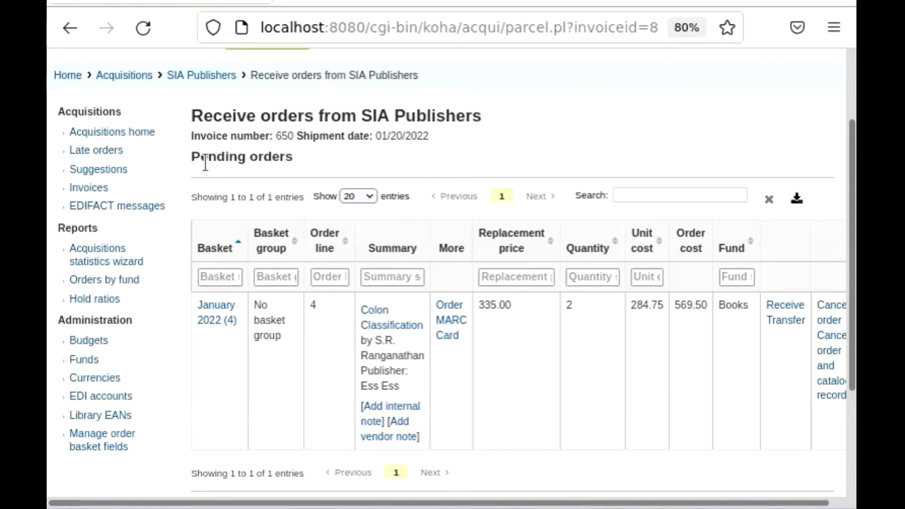
scroll(395, 312, down, 3)
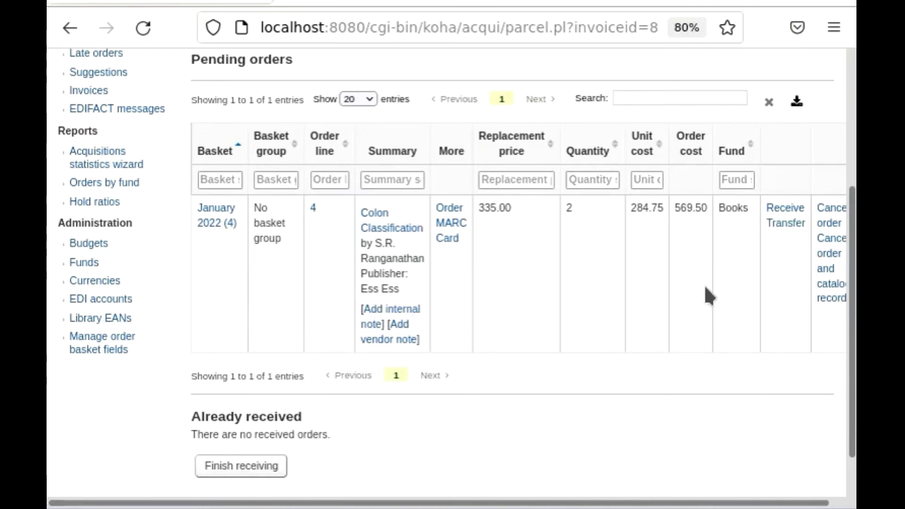
scroll(522, 503, right, 1)
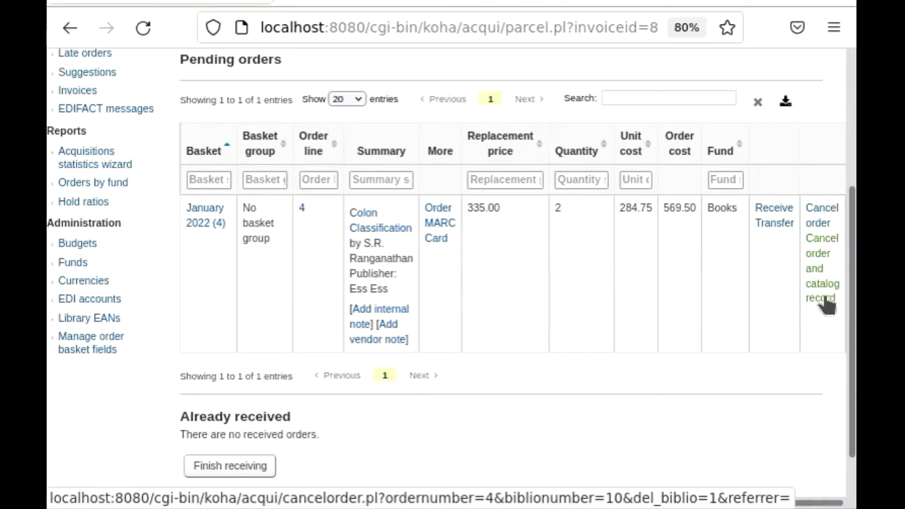
click(768, 215)
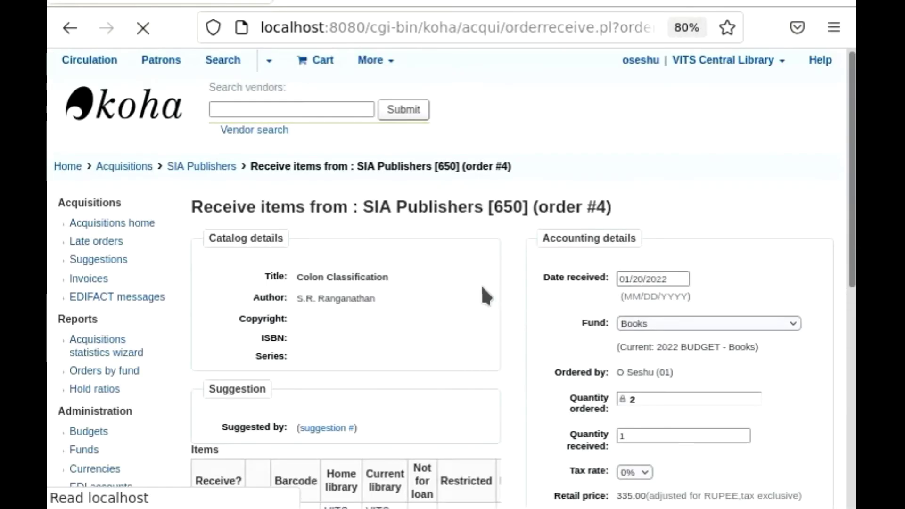
Mark the first Colon Classification copy as received and check the order's accounting details.
scroll(519, 286, down, 5)
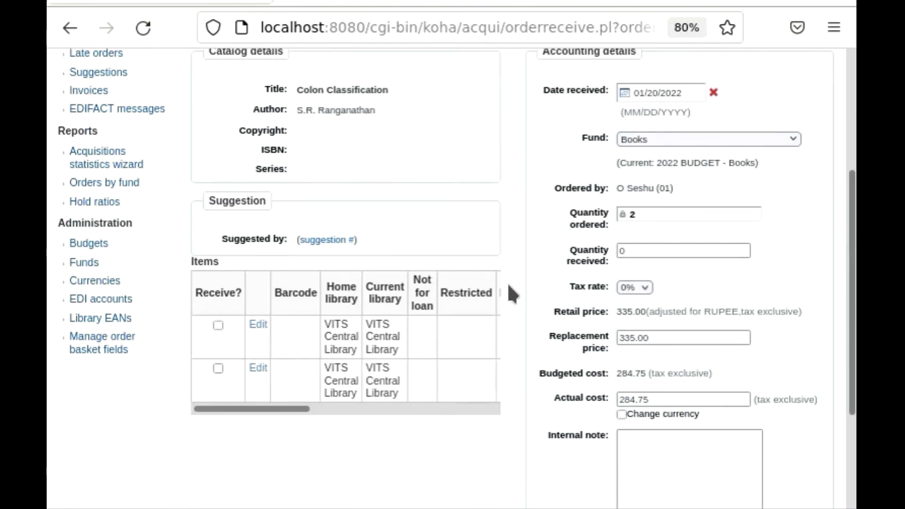
scroll(507, 282, up, 3)
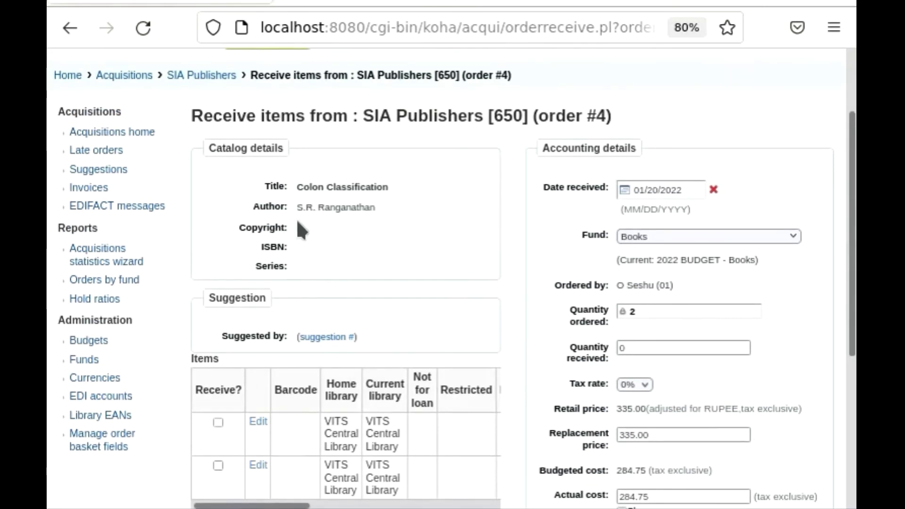
scroll(339, 273, down, 3)
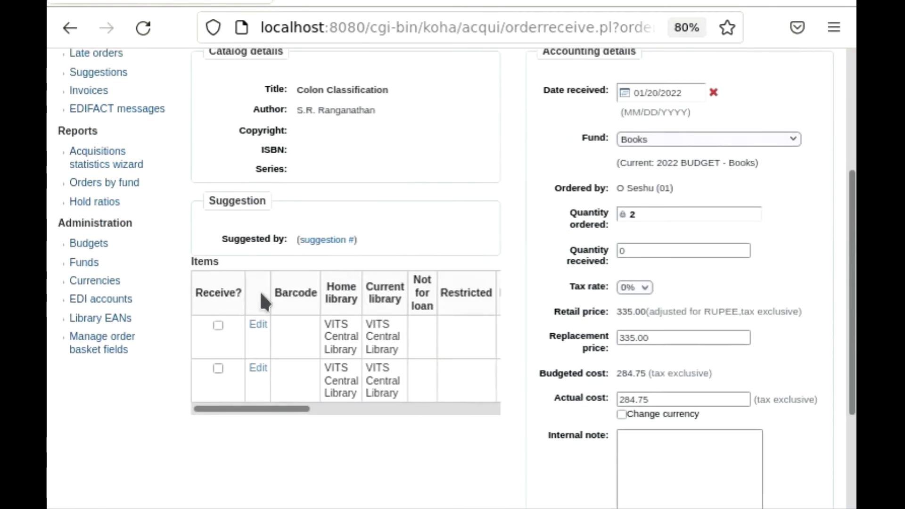
click(218, 324)
scroll(634, 204, up, 3)
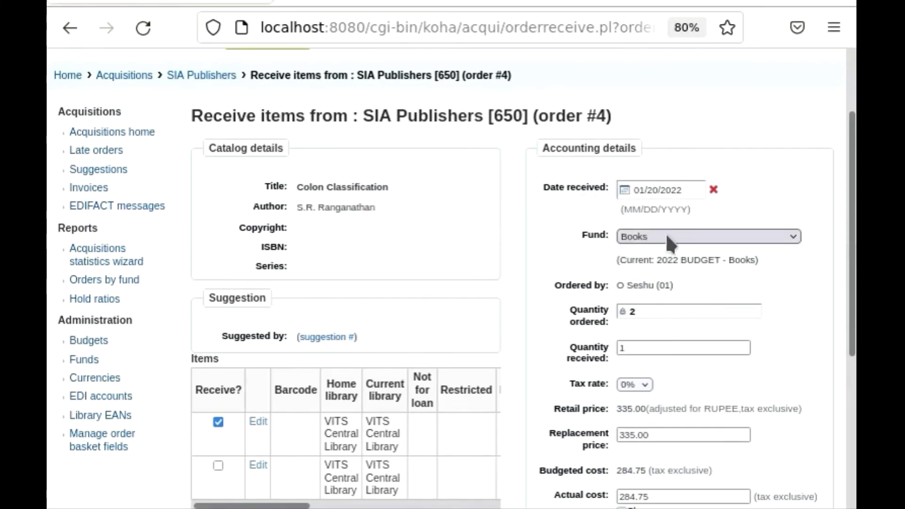
scroll(639, 286, down, 3)
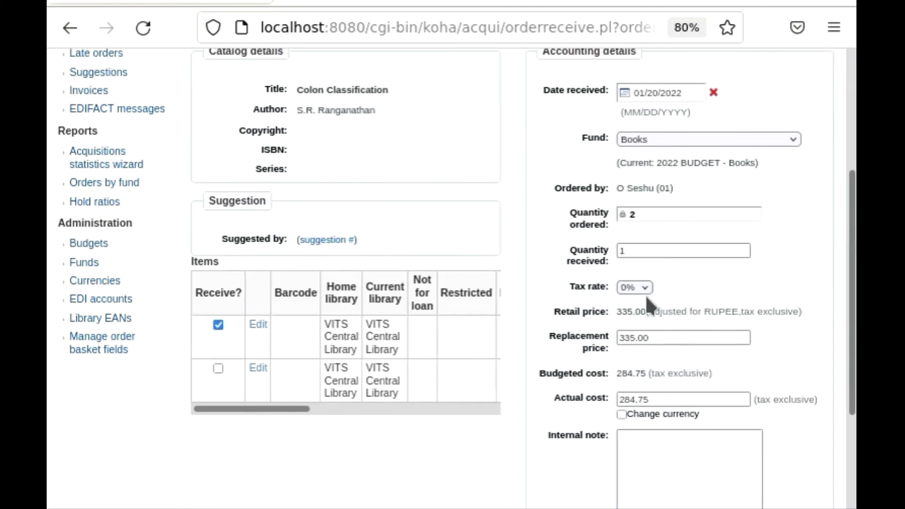
scroll(670, 326, down, 3)
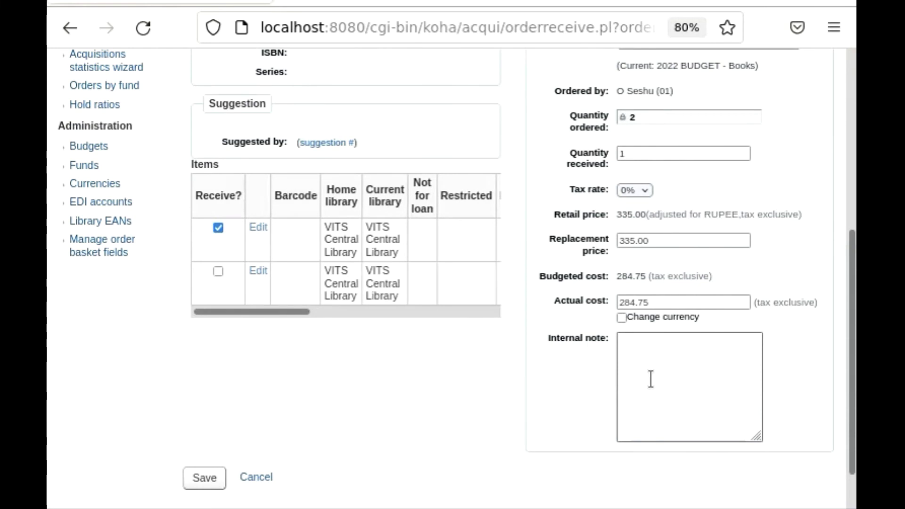
scroll(646, 372, down, 2)
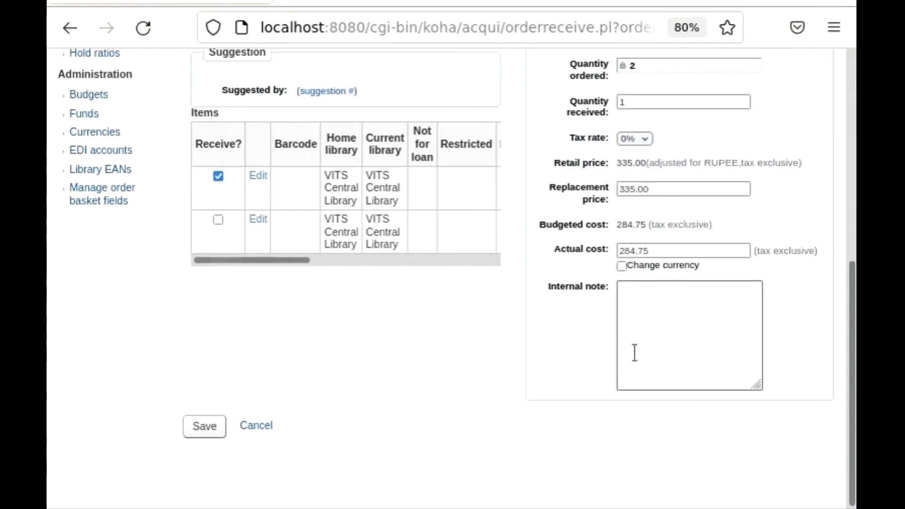
Assign barcode 10 to the first copy, save the item and return to the receiving page.
click(259, 181)
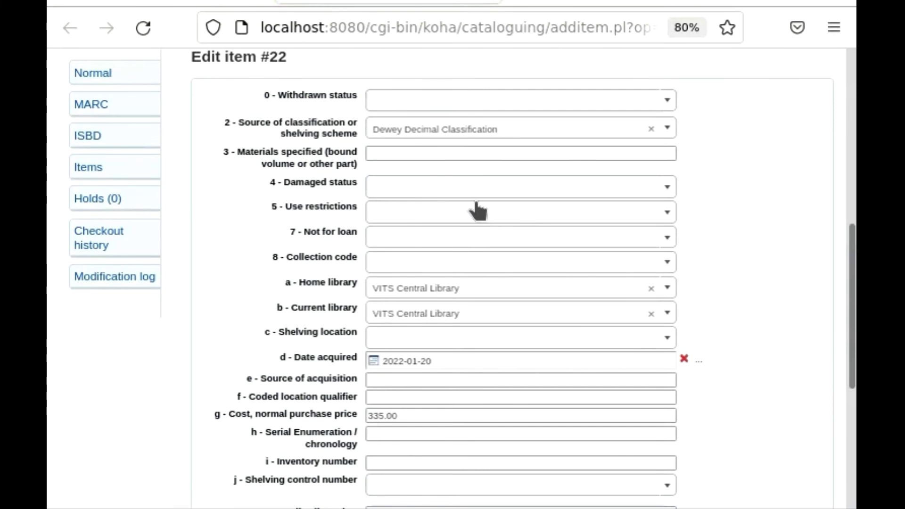
scroll(480, 210, down, 3)
scroll(480, 211, down, 6)
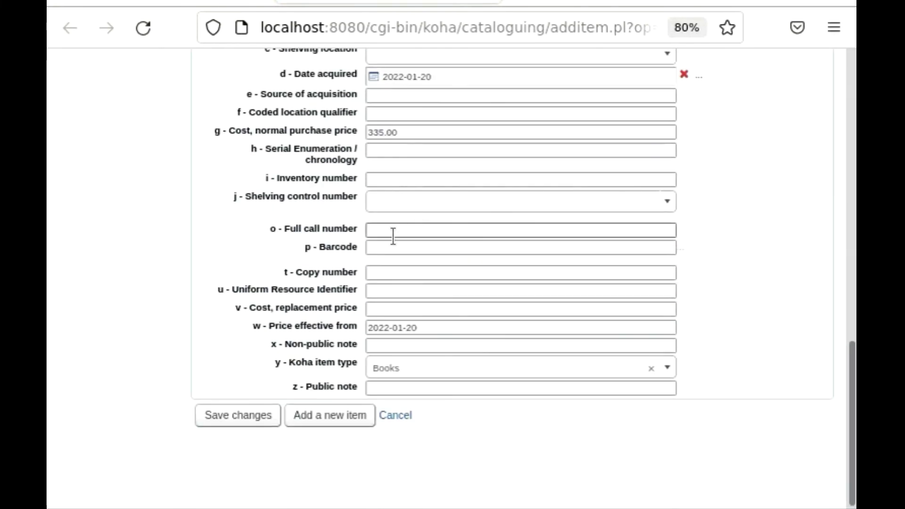
click(388, 245)
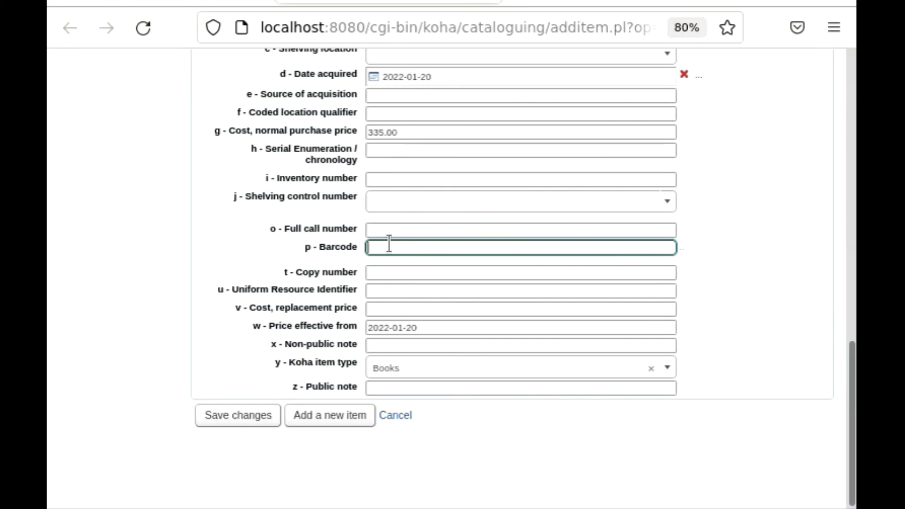
text(1)
click(387, 268)
click(239, 417)
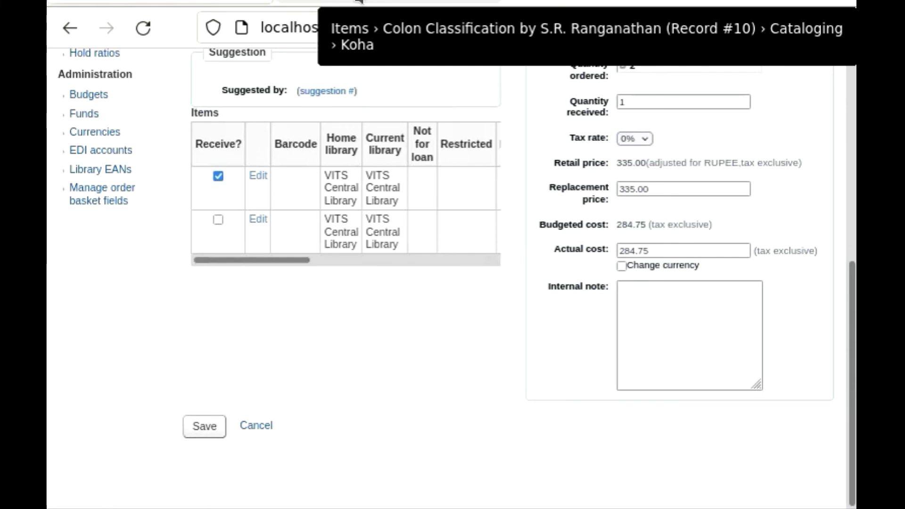
key(ctrl+t)
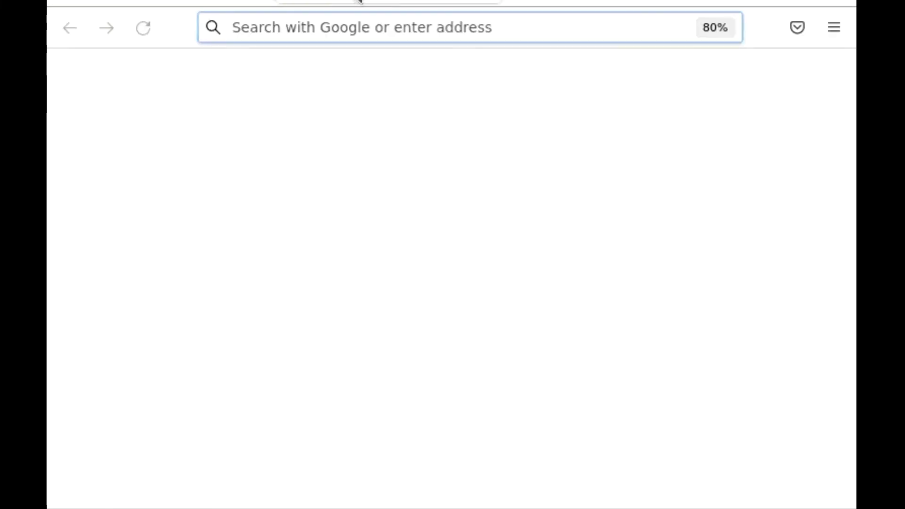
click(196, 1)
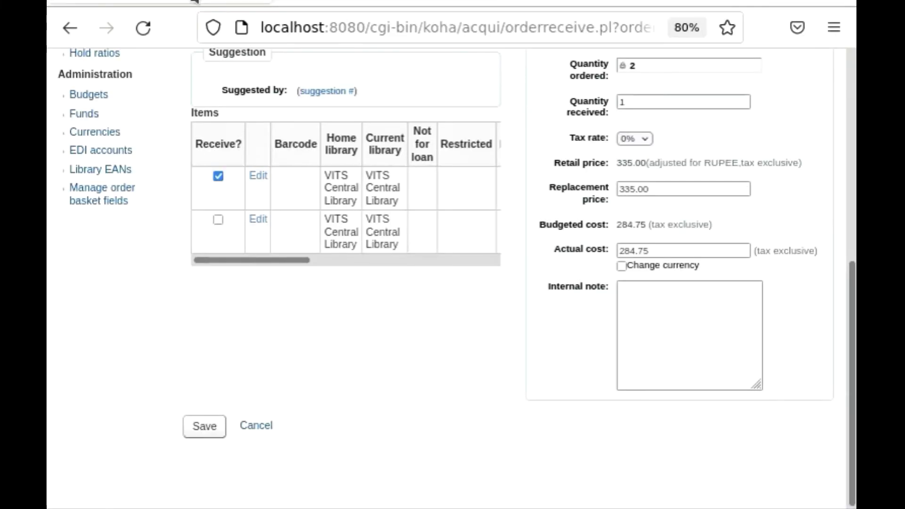
Mark the second copy as received and save its item record with barcode 11.
click(219, 220)
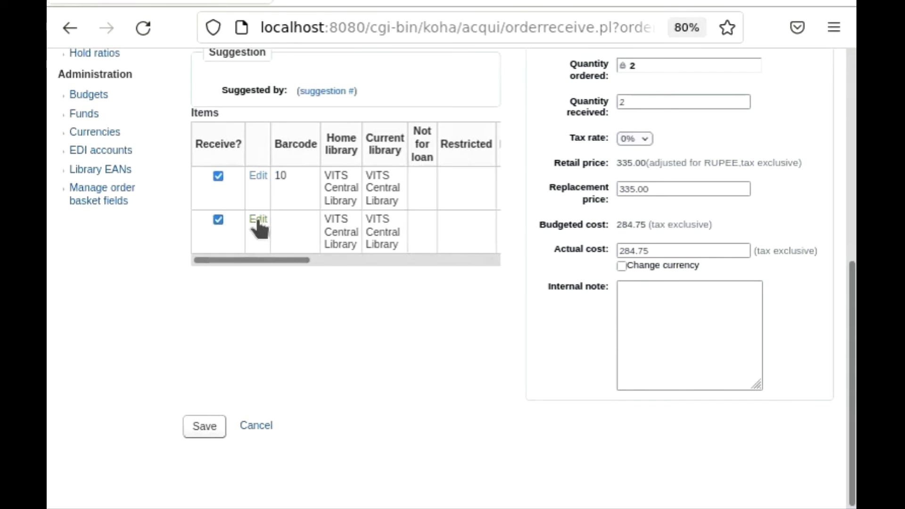
click(258, 220)
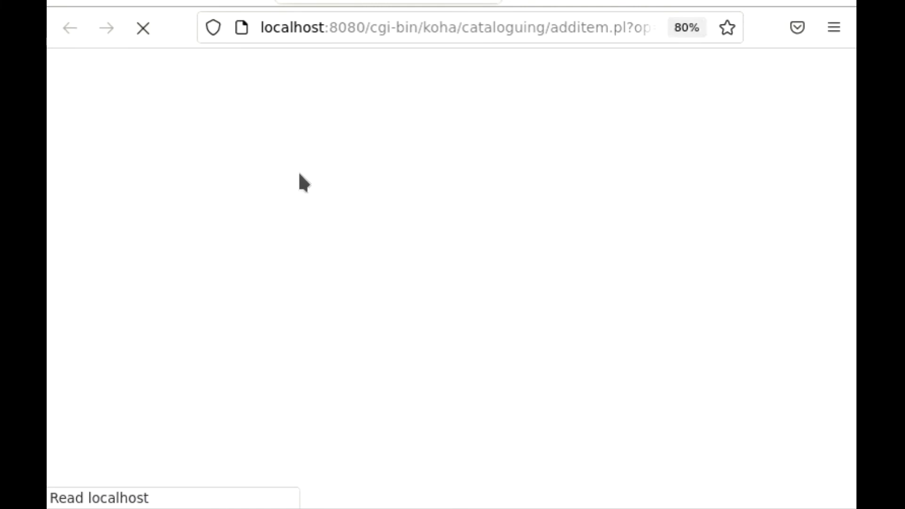
scroll(372, 211, down, 5)
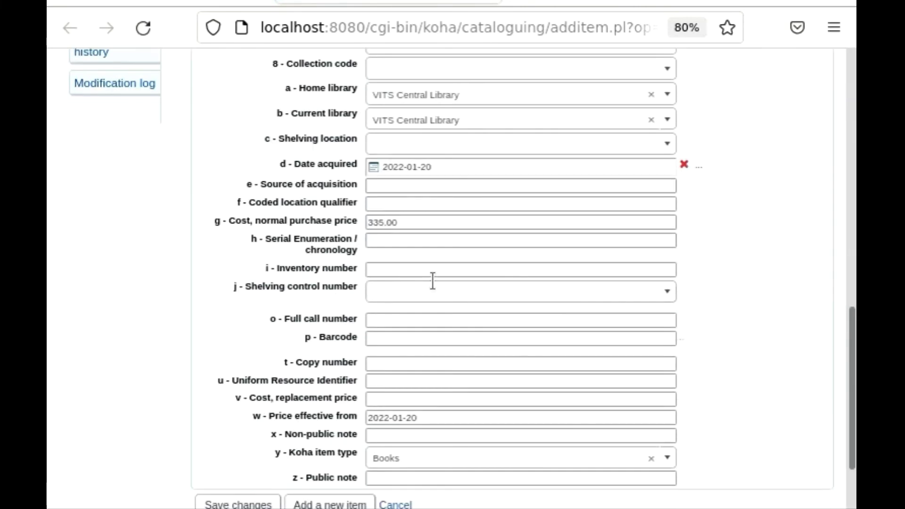
click(383, 247)
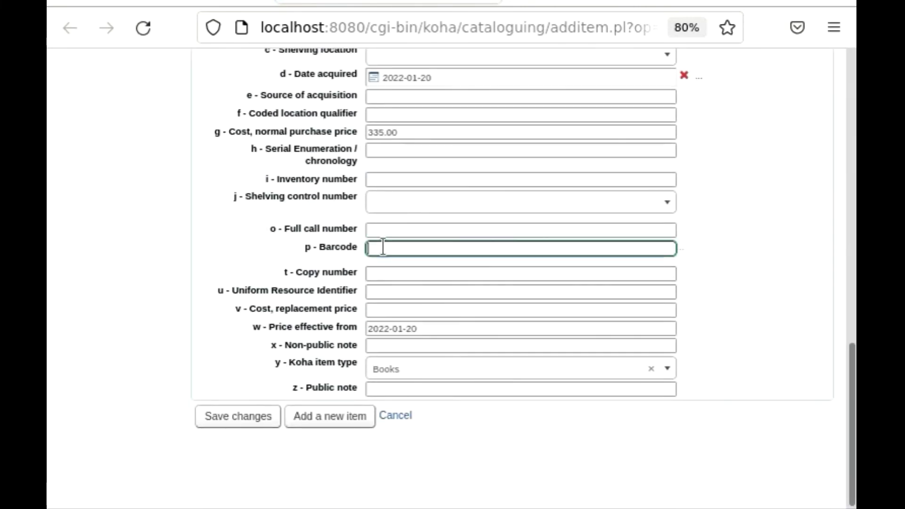
text(11)
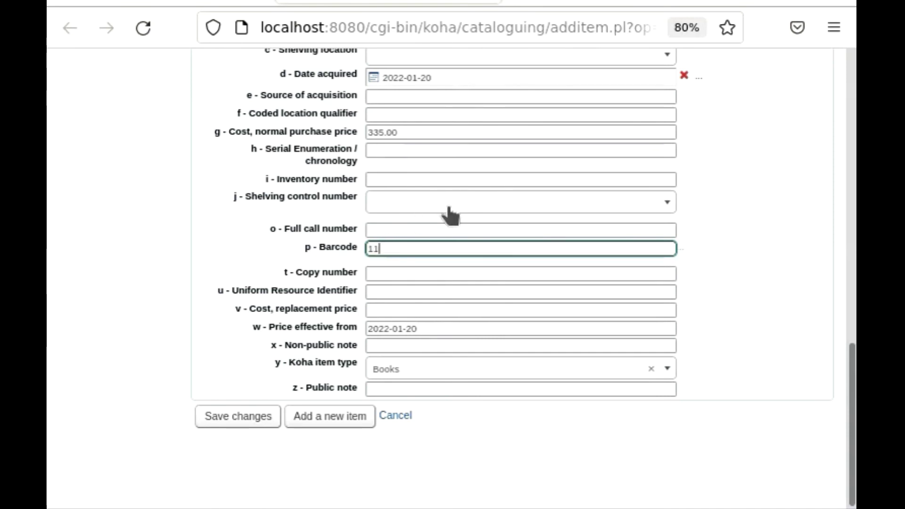
click(229, 422)
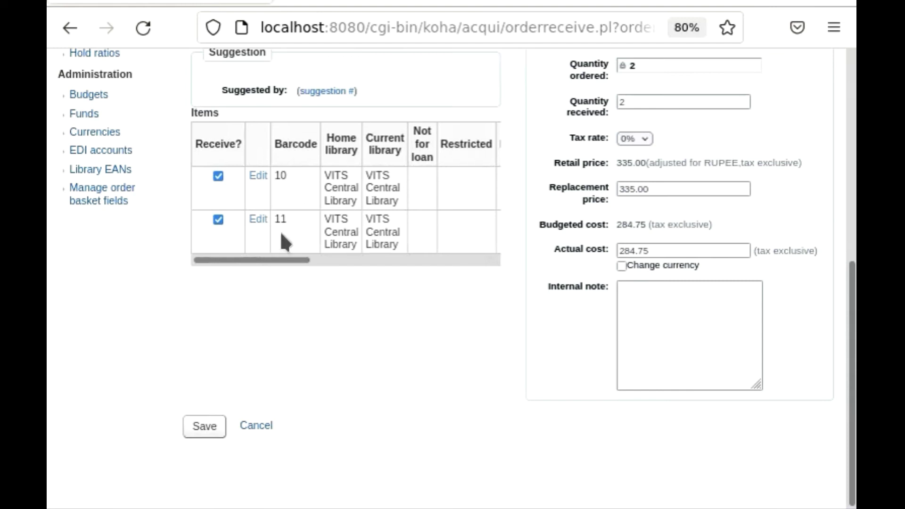
Check both barcoded copies and save the receipt of the Colon Classification order.
scroll(379, 218, up, 2)
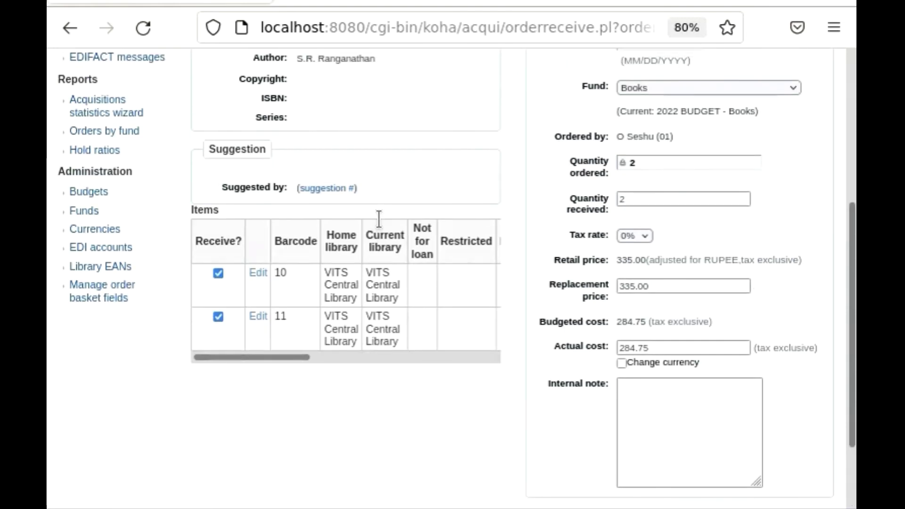
scroll(301, 423, down, 2)
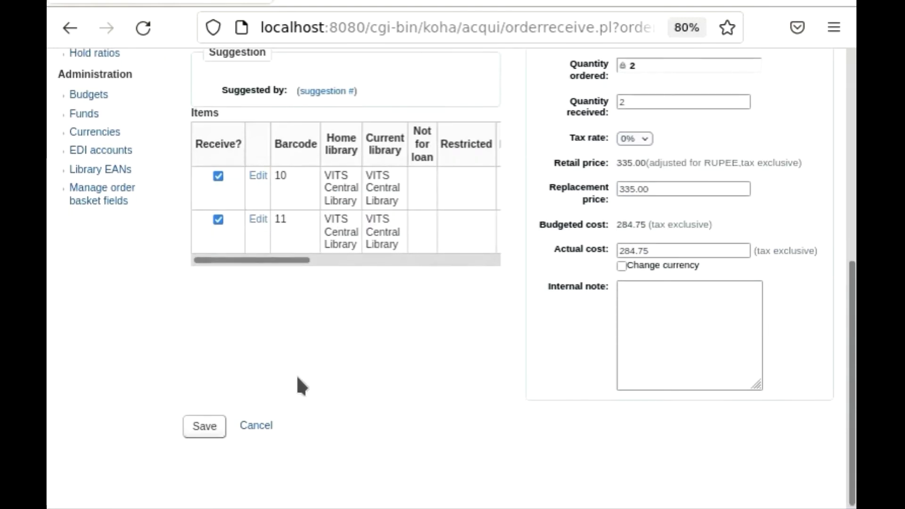
click(206, 431)
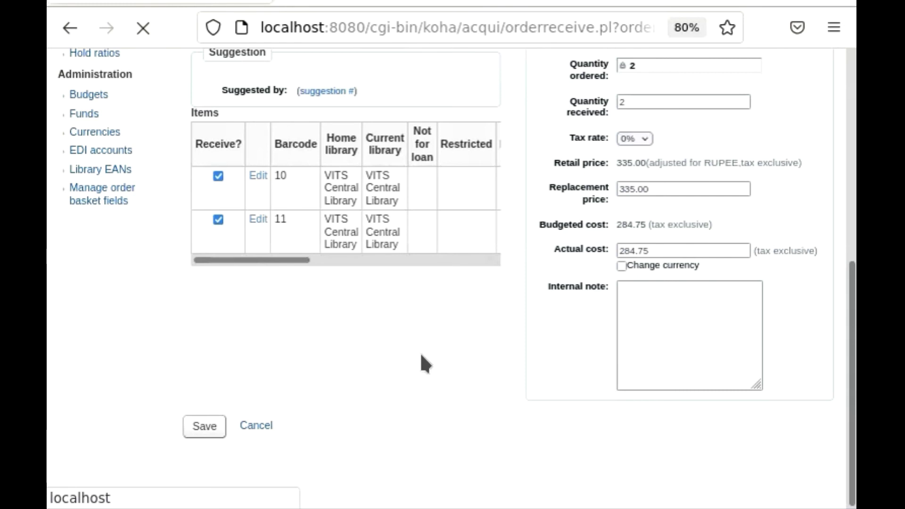
scroll(420, 352, up, 2)
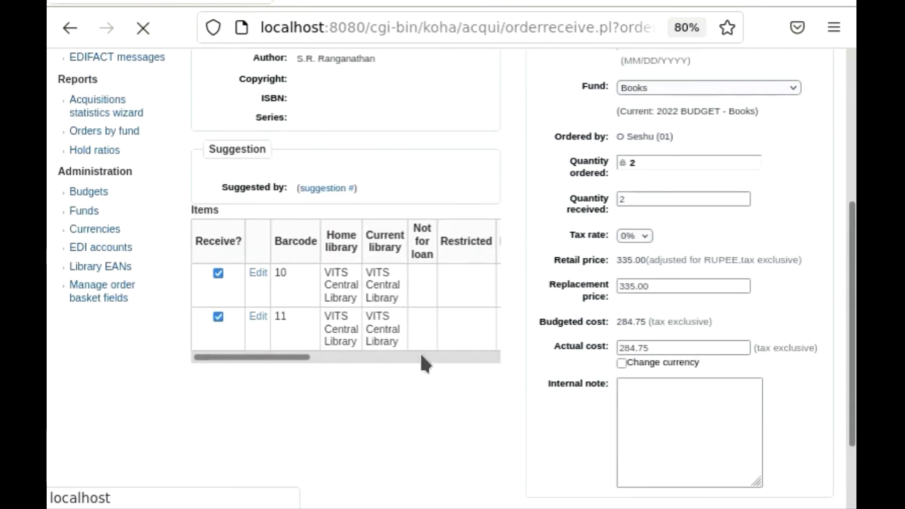
scroll(421, 357, up, 2)
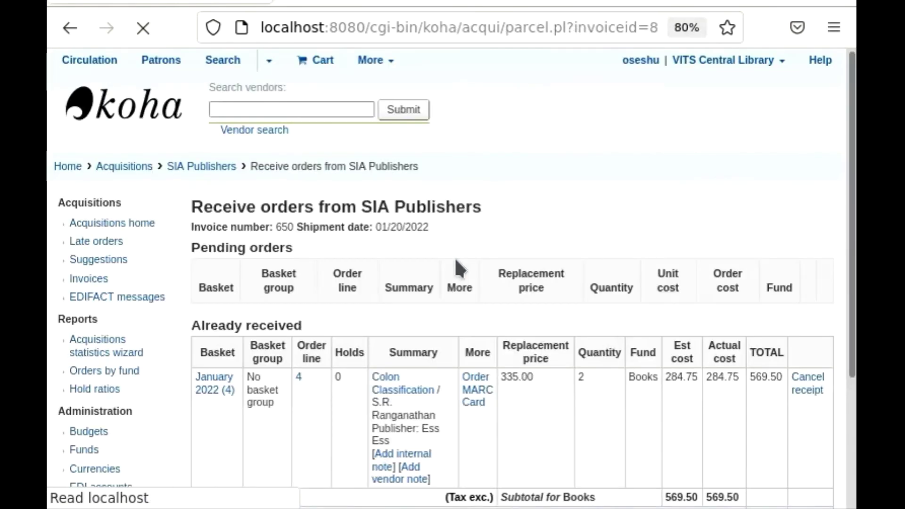
Review the already received order and its totals, and finish receiving the SIA Publishers shipment.
scroll(455, 260, down, 4)
scroll(455, 260, down, 2)
scroll(454, 257, down, 2)
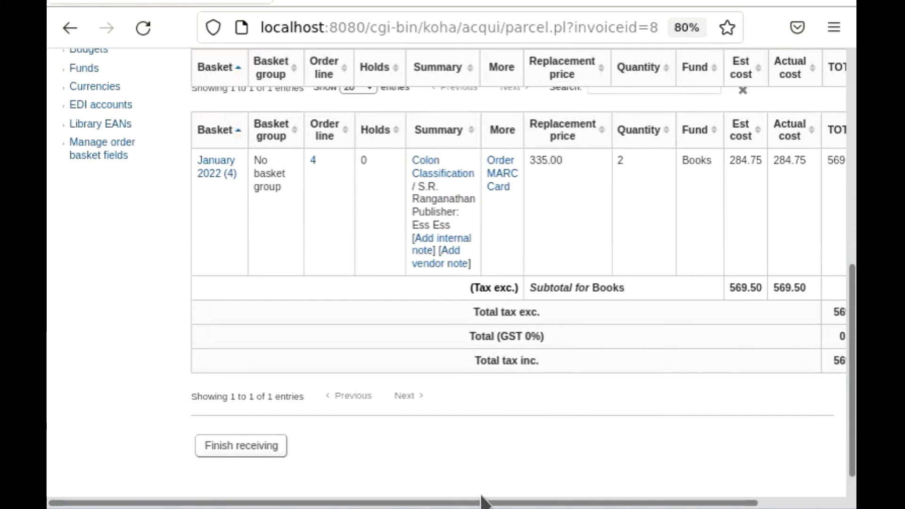
scroll(483, 503, right, 3)
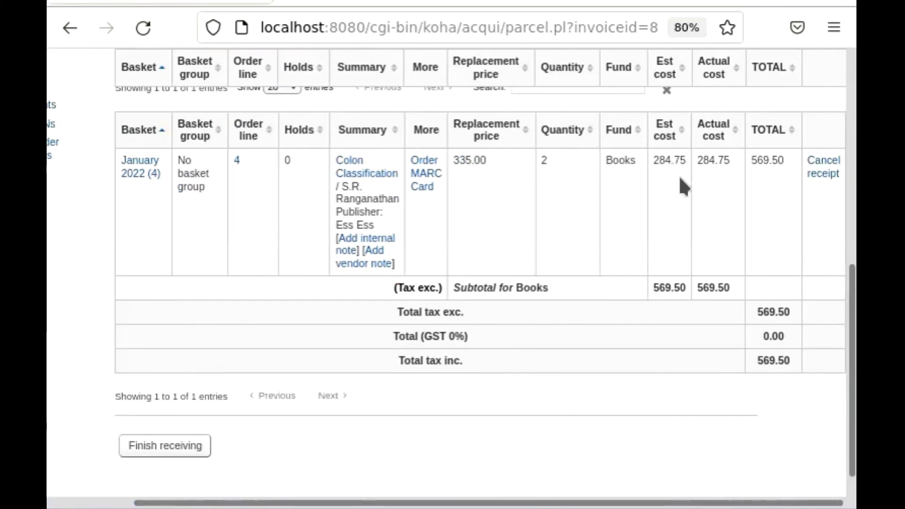
scroll(593, 284, up, 5)
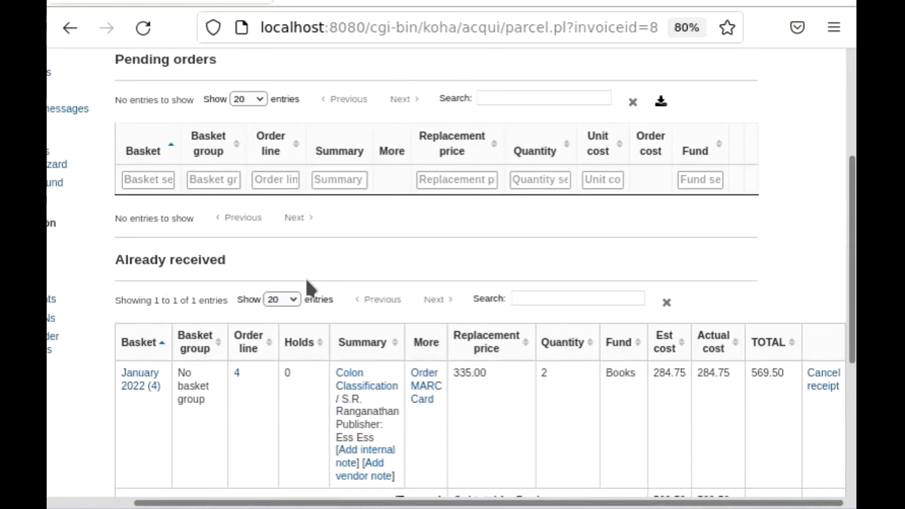
scroll(309, 289, down, 2)
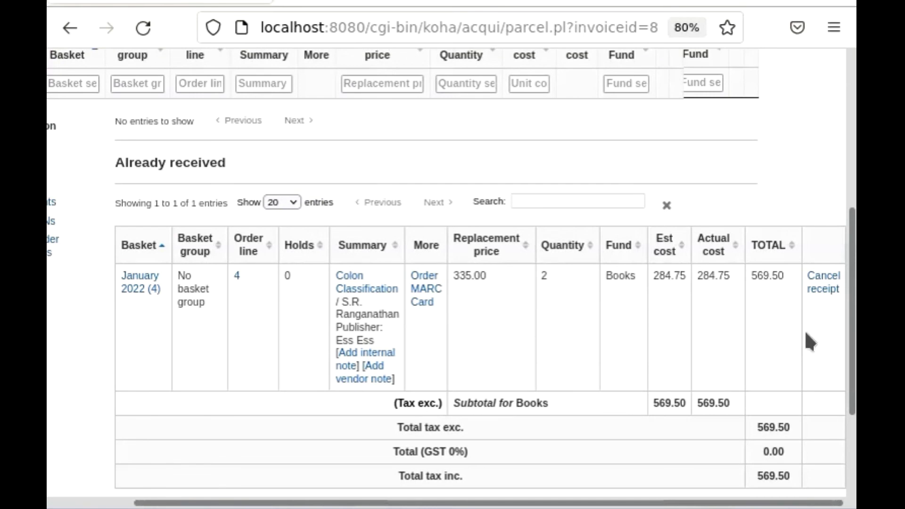
scroll(802, 330, down, 2)
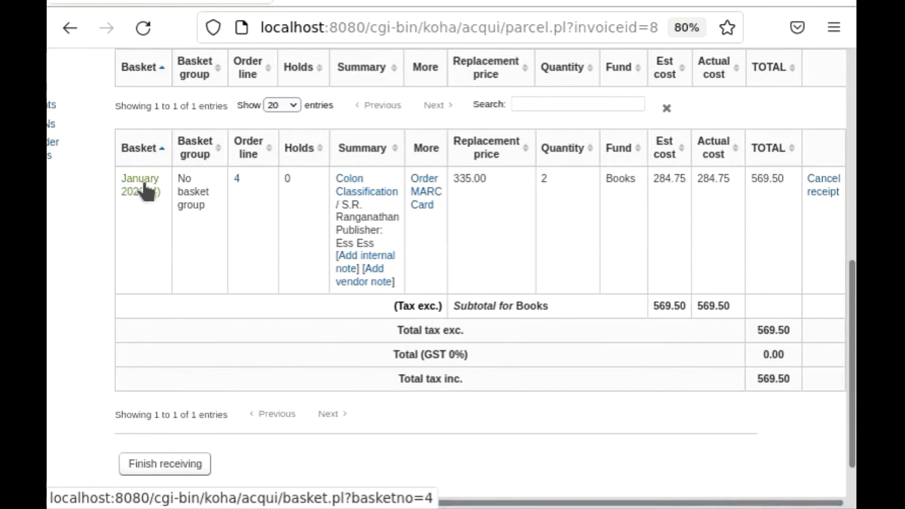
click(146, 189)
click(69, 28)
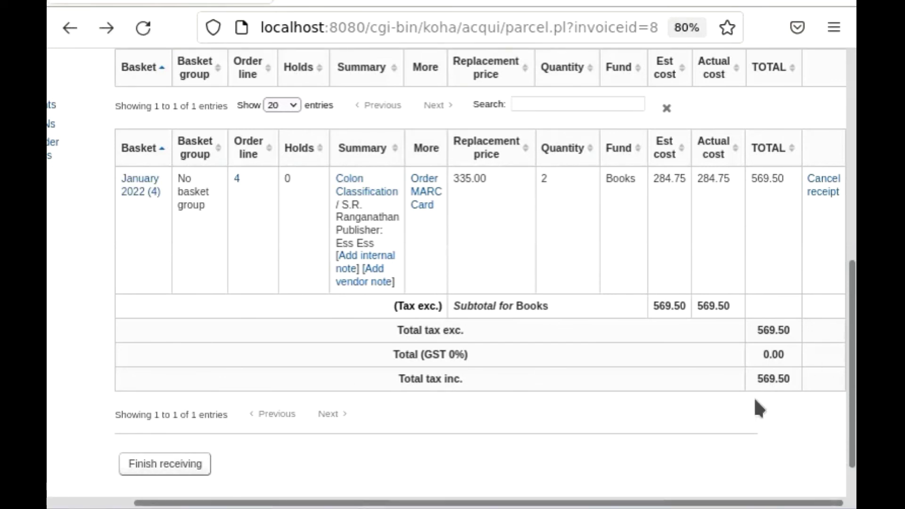
click(154, 465)
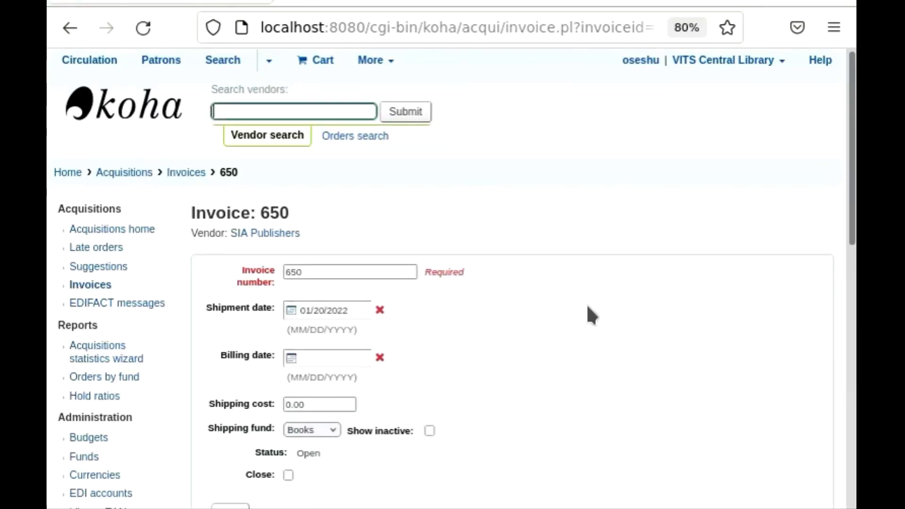
Examine invoice 650's header fields and the Colon Classification line with its quantities, costs and totals.
scroll(587, 306, down, 4)
scroll(588, 307, down, 7)
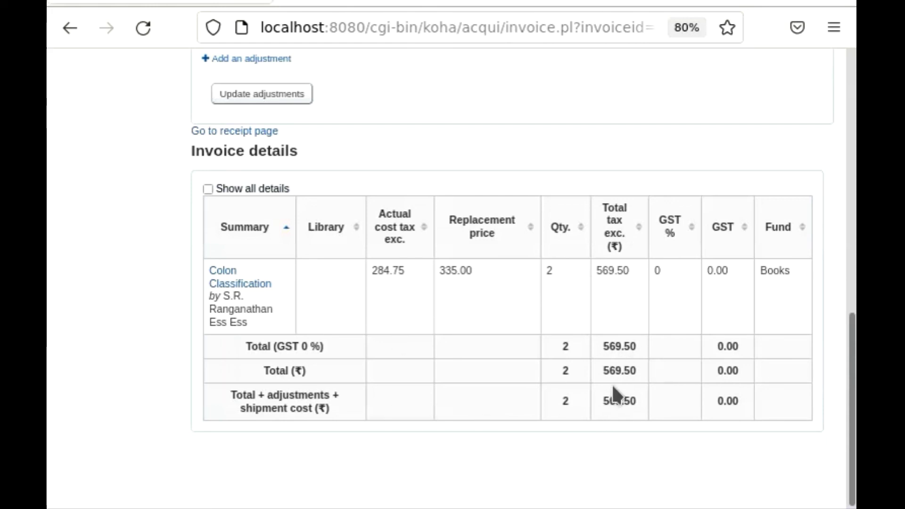
scroll(613, 386, up, 10)
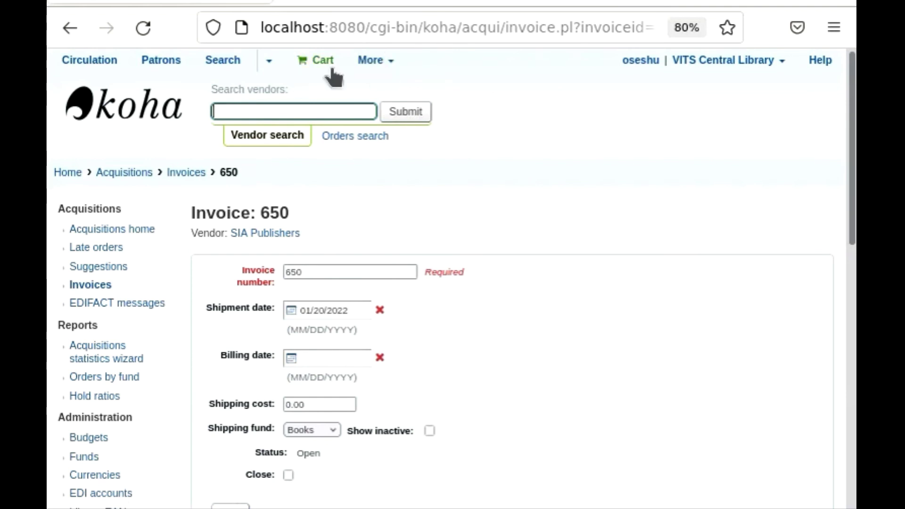
scroll(523, 164, down, 5)
scroll(523, 163, down, 5)
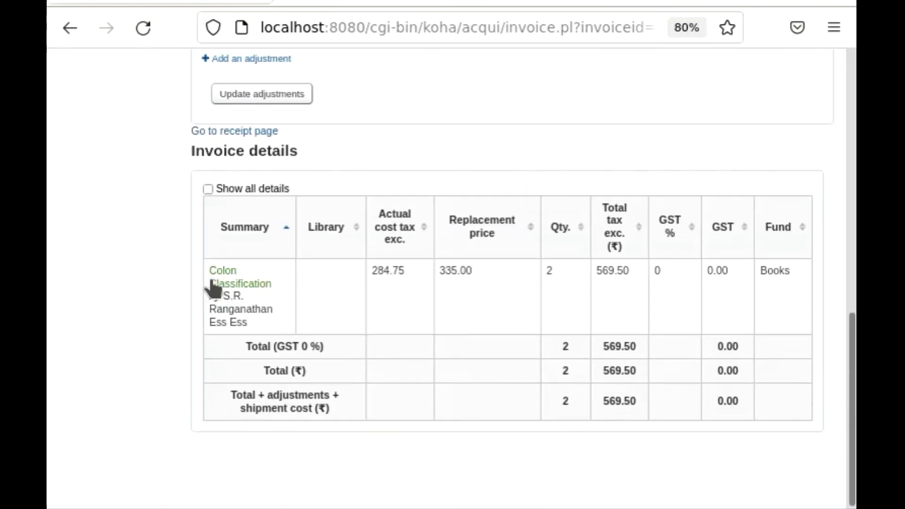
scroll(384, 162, up, 6)
scroll(386, 152, up, 5)
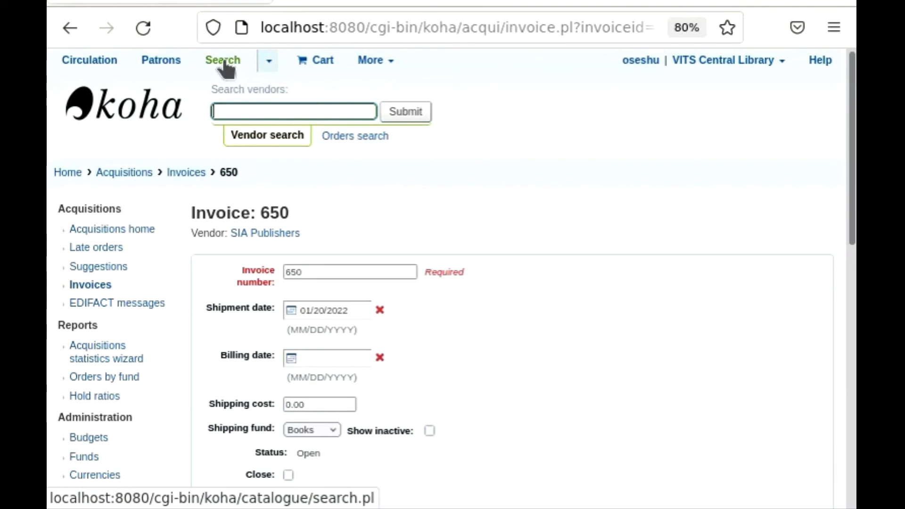
Search the cataloging module for "colon classification".
click(388, 63)
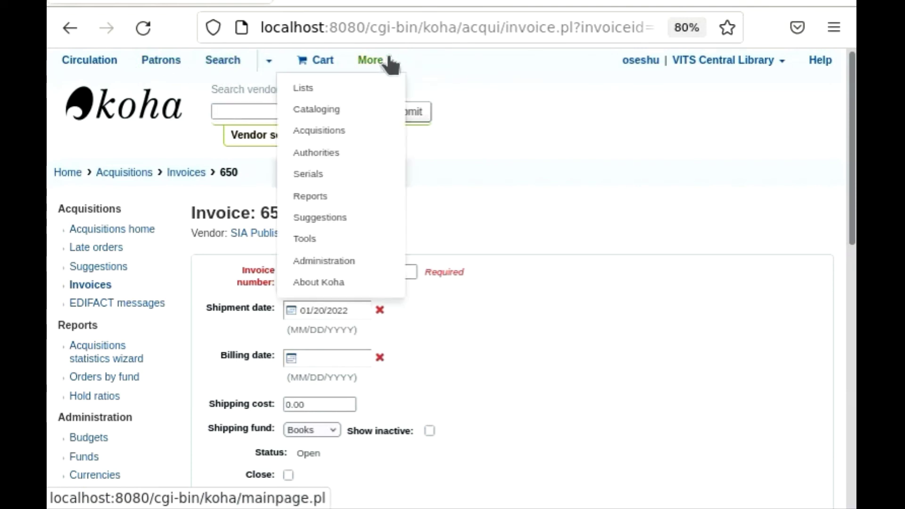
click(342, 110)
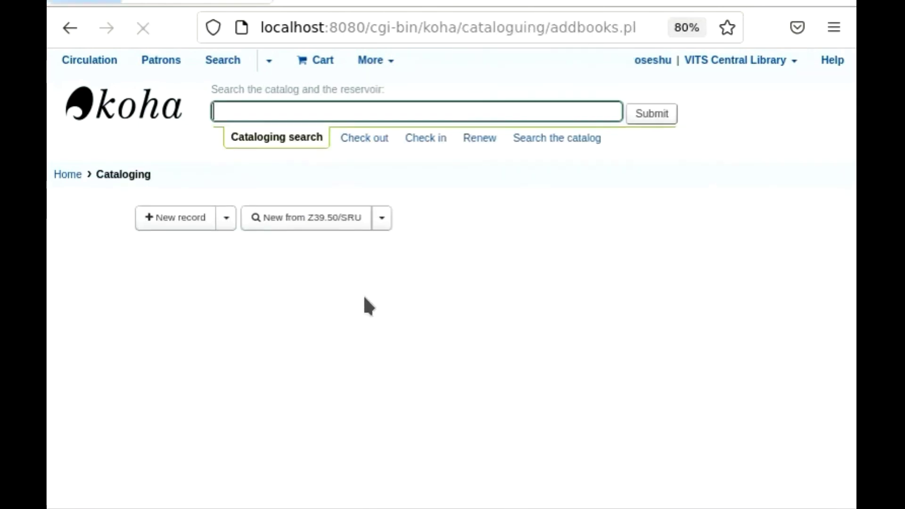
click(357, 112)
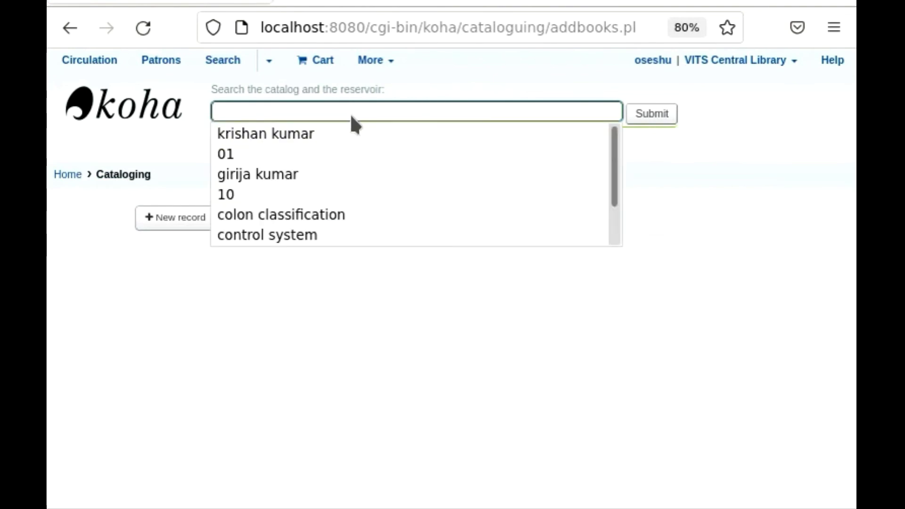
click(321, 214)
click(656, 123)
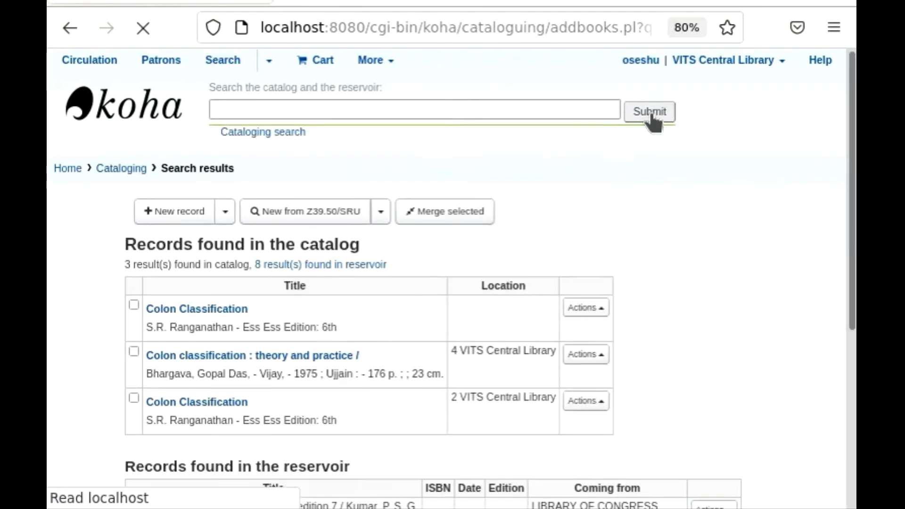
Open the 6th edition Colon Classification catalog record that has copies at VITS Central Library and examine its holdings.
scroll(697, 276, down, 2)
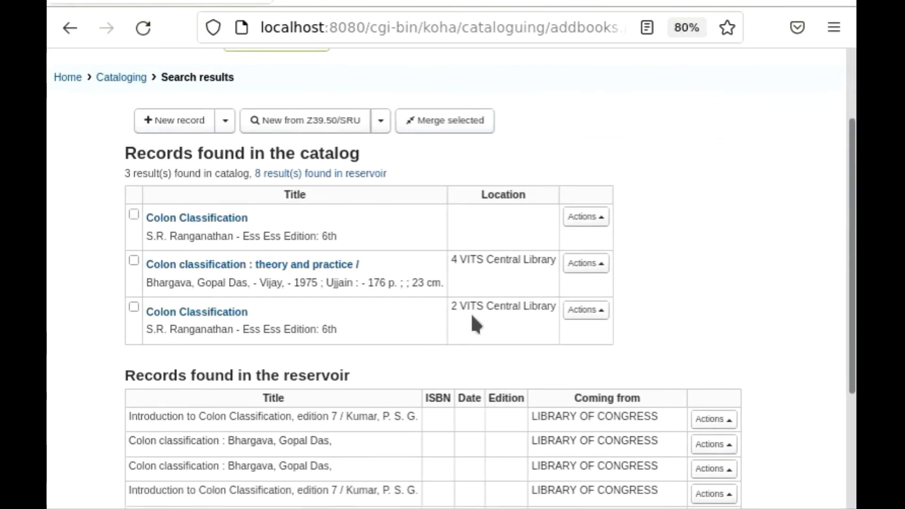
scroll(474, 314, down, 2)
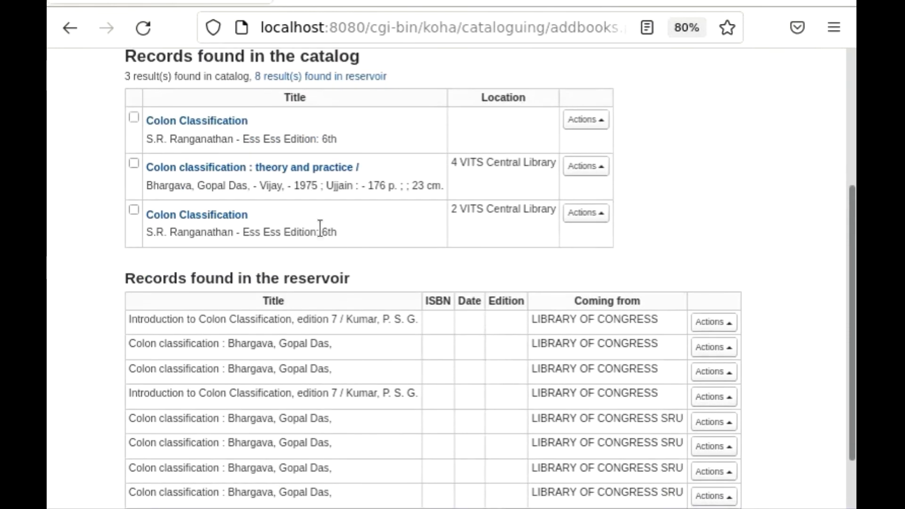
scroll(242, 233, down, 2)
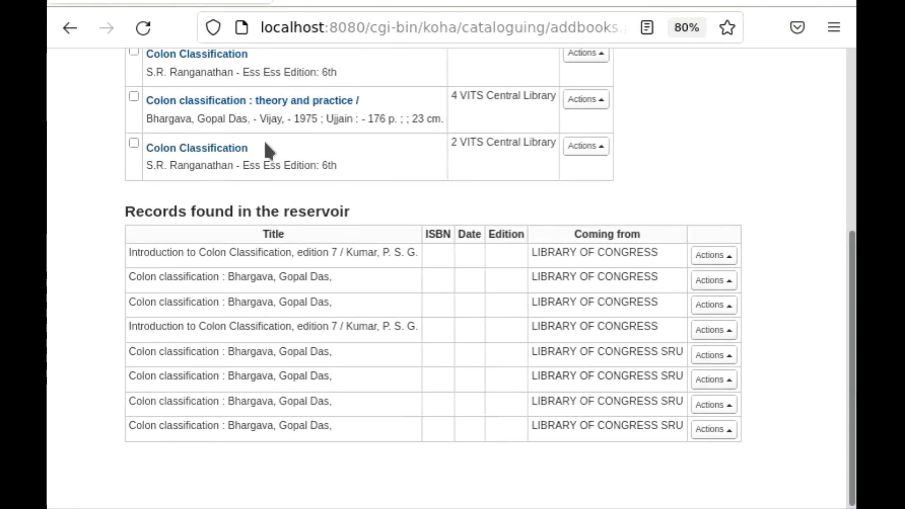
click(198, 150)
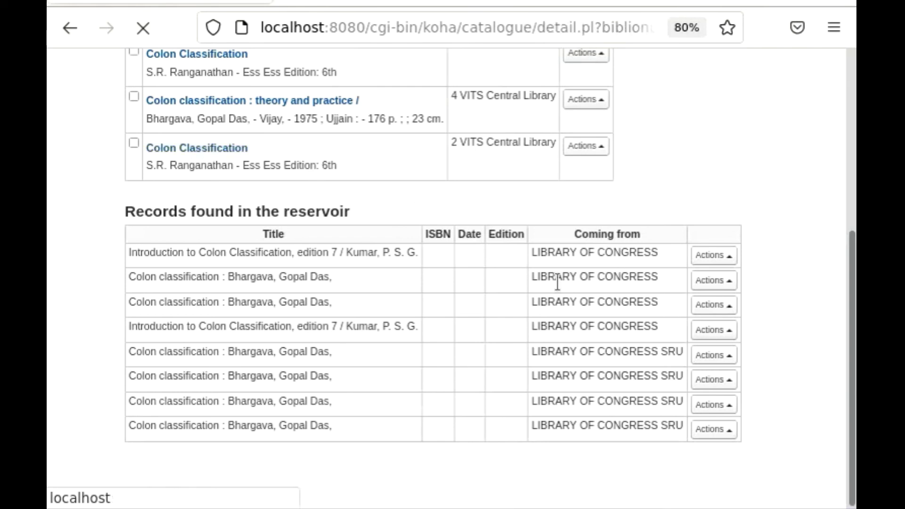
scroll(681, 326, down, 3)
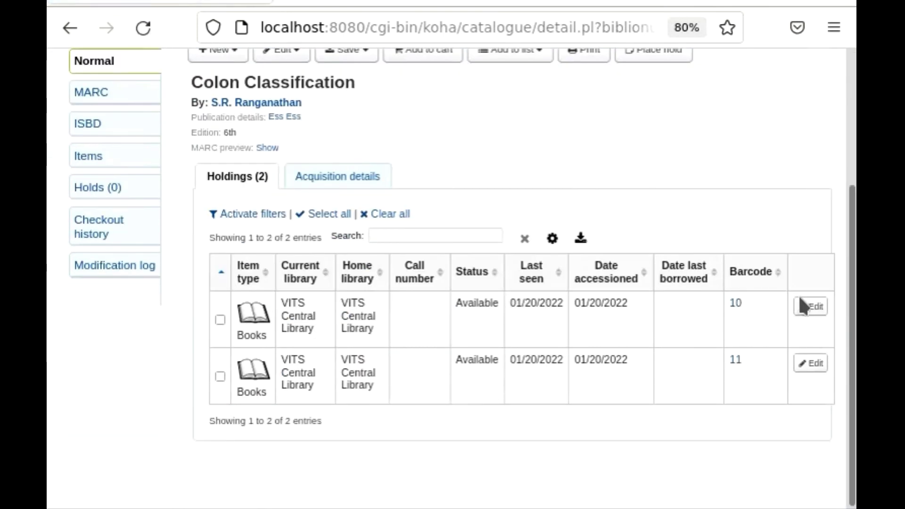
scroll(662, 386, up, 3)
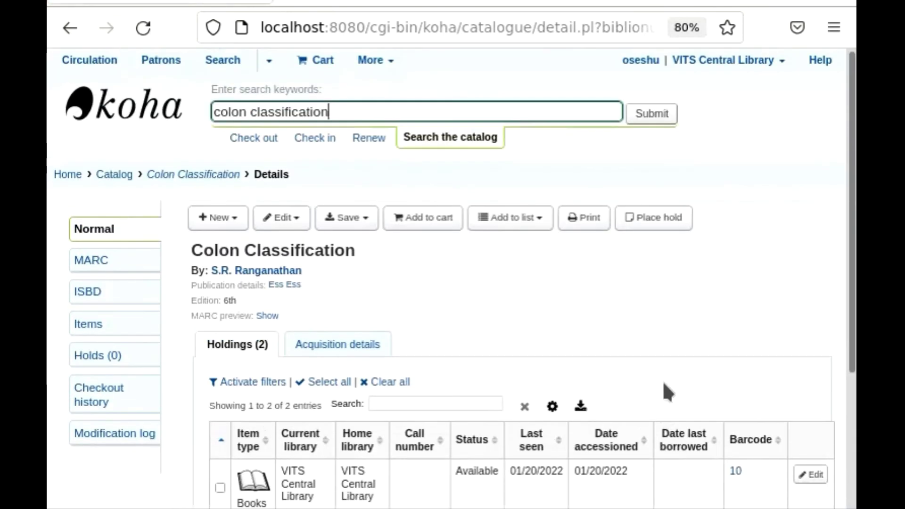